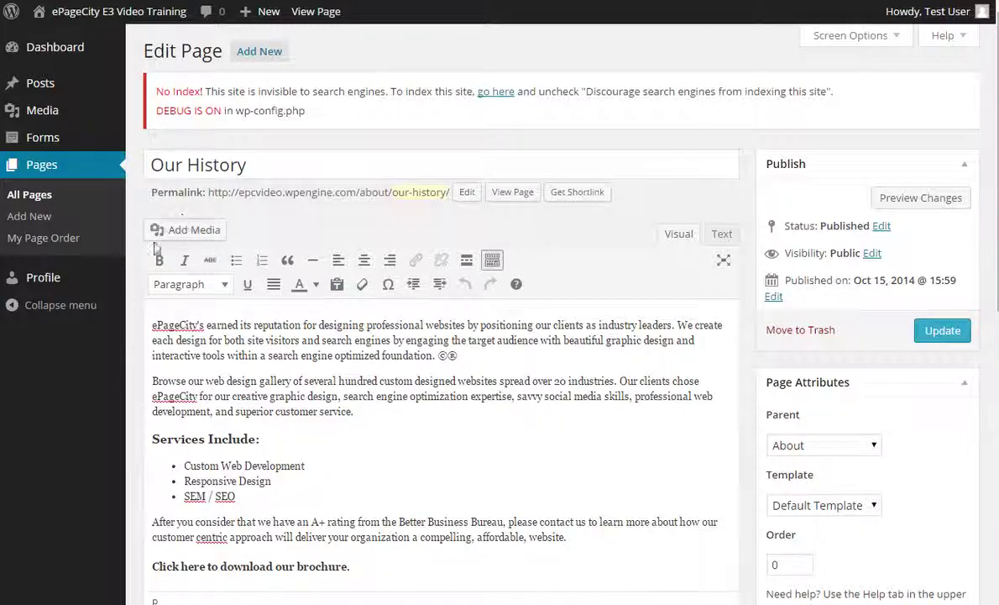
- Upload Desert.jpg to the media library for the Our History page and leave only that image selected
left_click(179, 236)
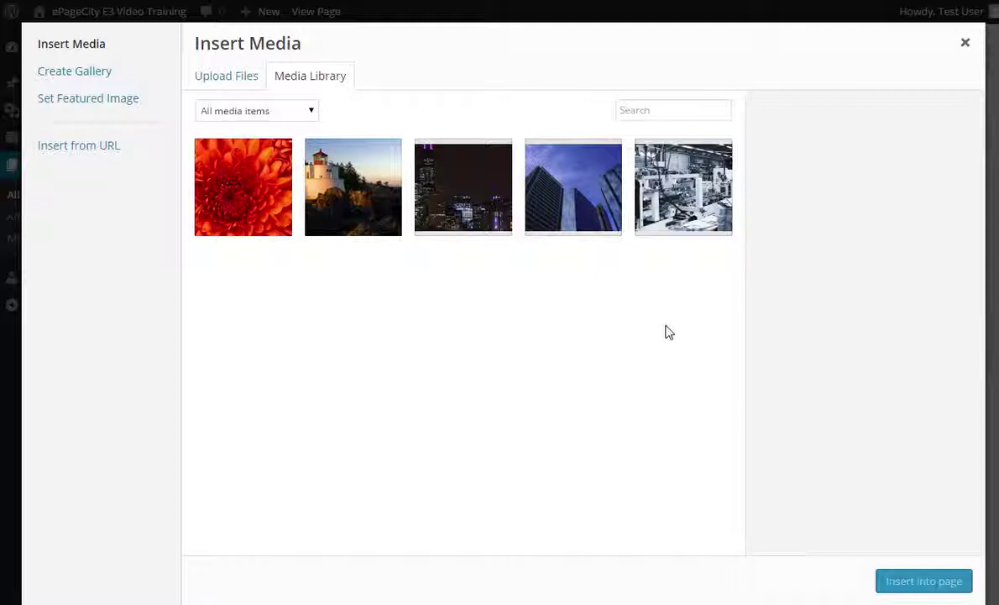
left_click(248, 199)
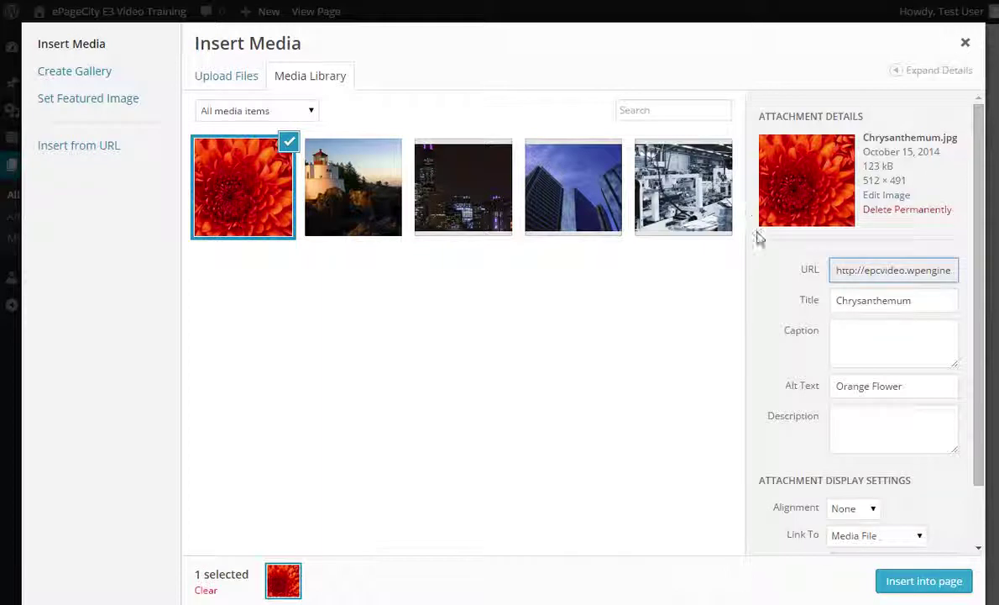
left_click(229, 78)
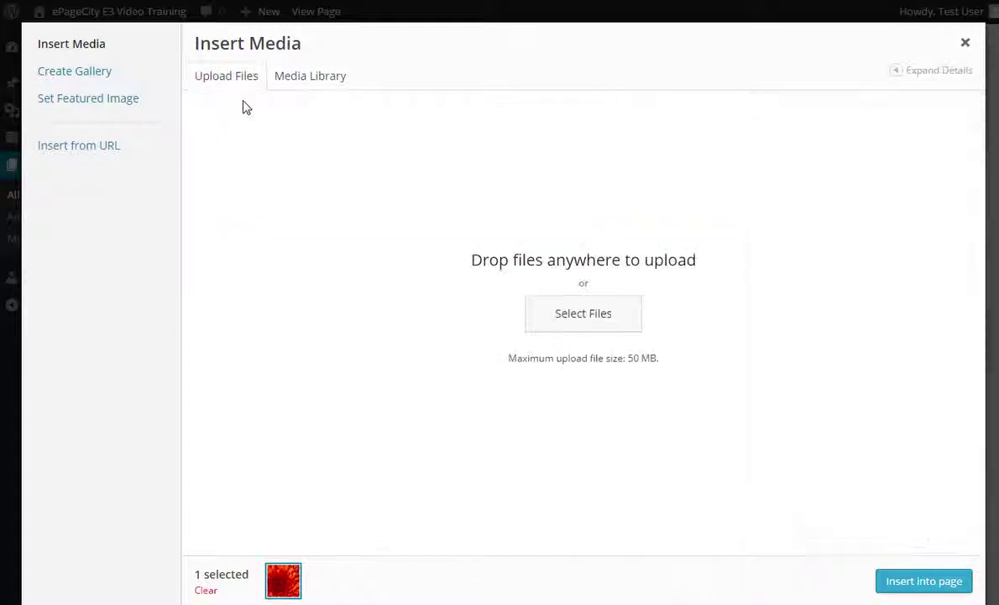
left_click(544, 324)
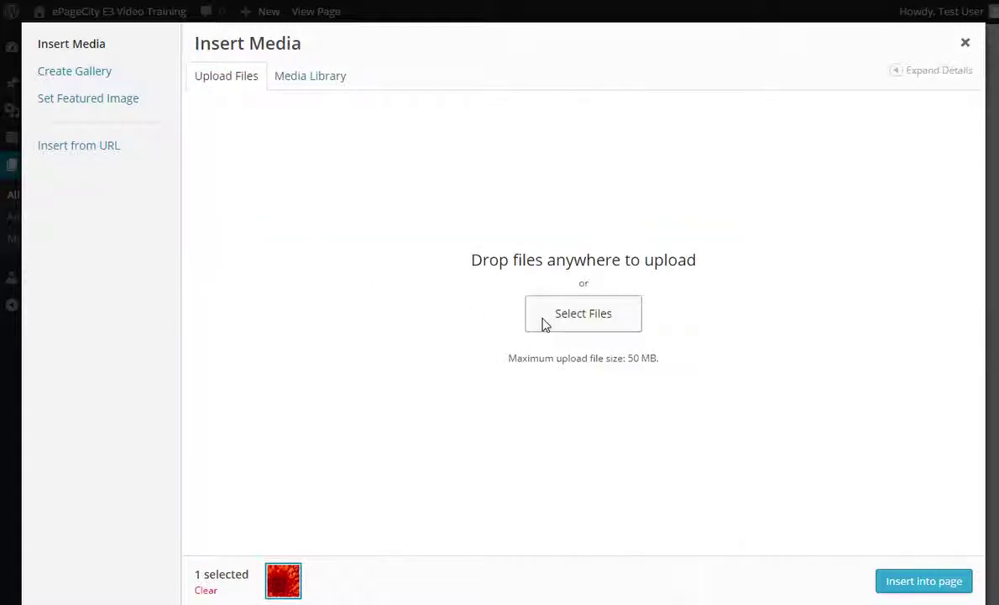
left_click(280, 107)
double_click(279, 108)
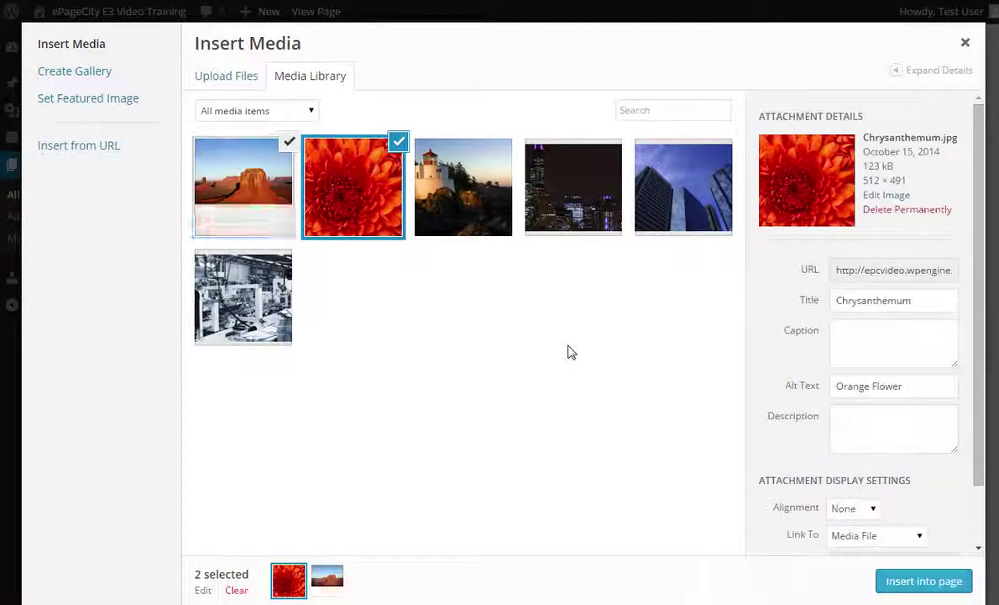
left_click(397, 143)
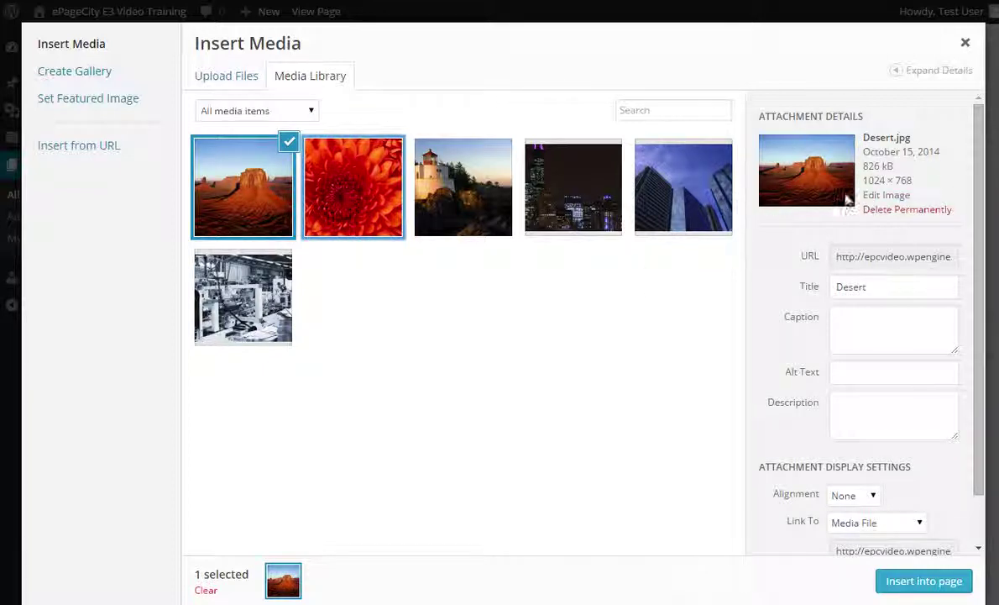
- Scale the Desert image to 700 × 525 in the image editor
left_click(875, 199)
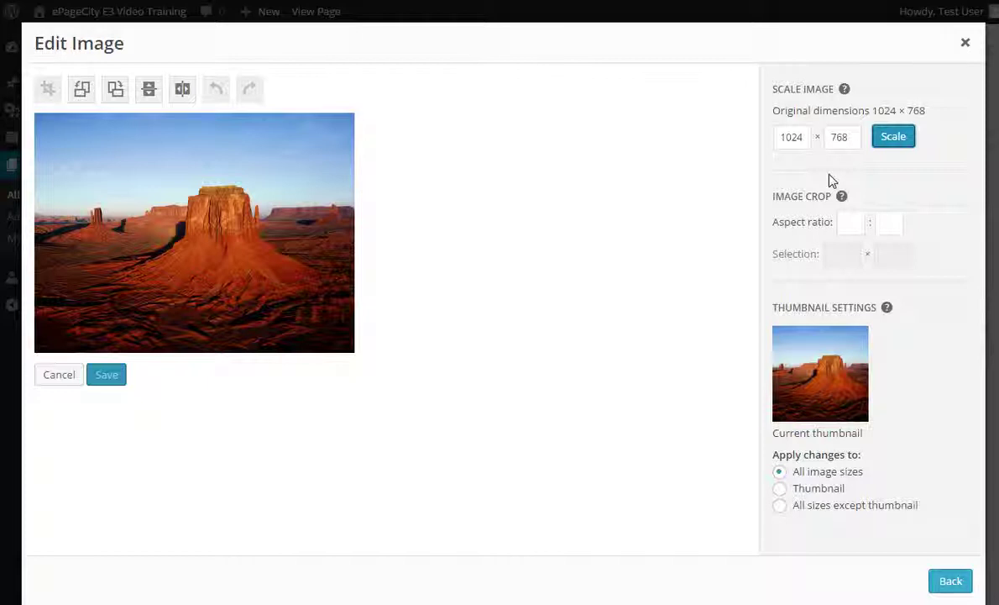
left_click_drag(804, 139, 776, 138)
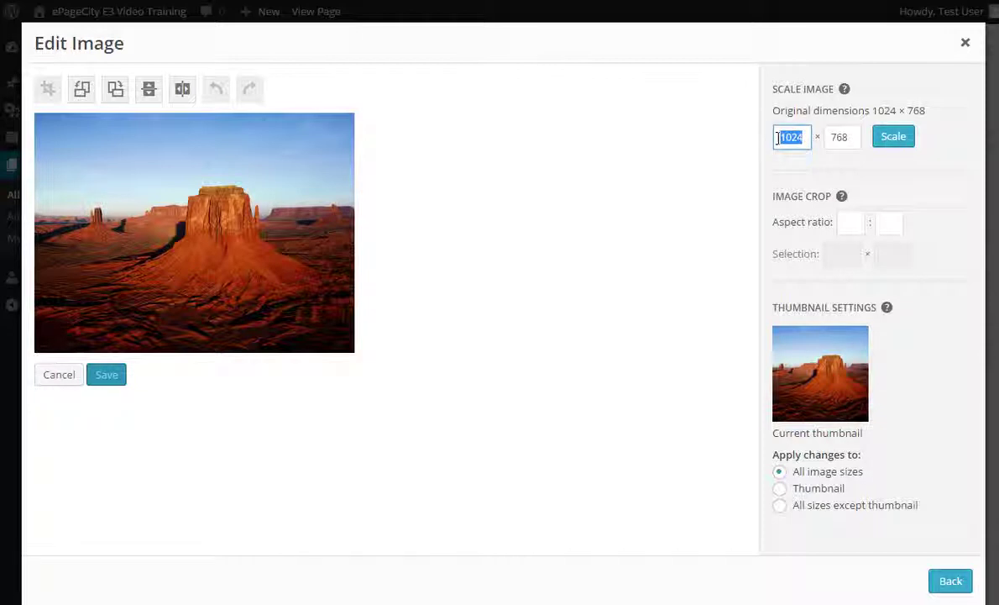
type("700")
left_click(911, 165)
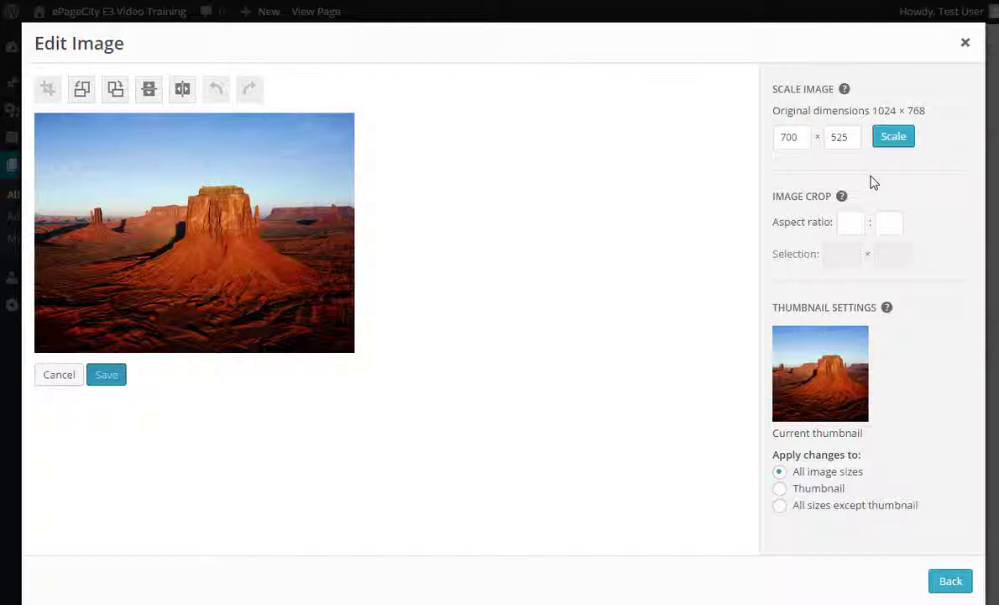
left_click_drag(800, 138, 773, 140)
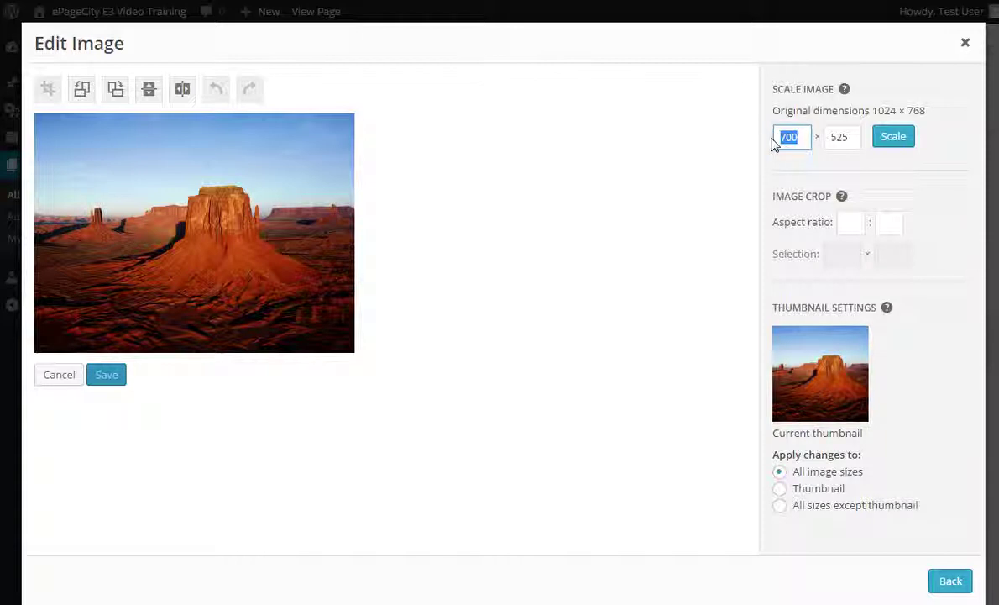
type("520")
left_click_drag(802, 139, 781, 140)
type("700")
left_click(900, 143)
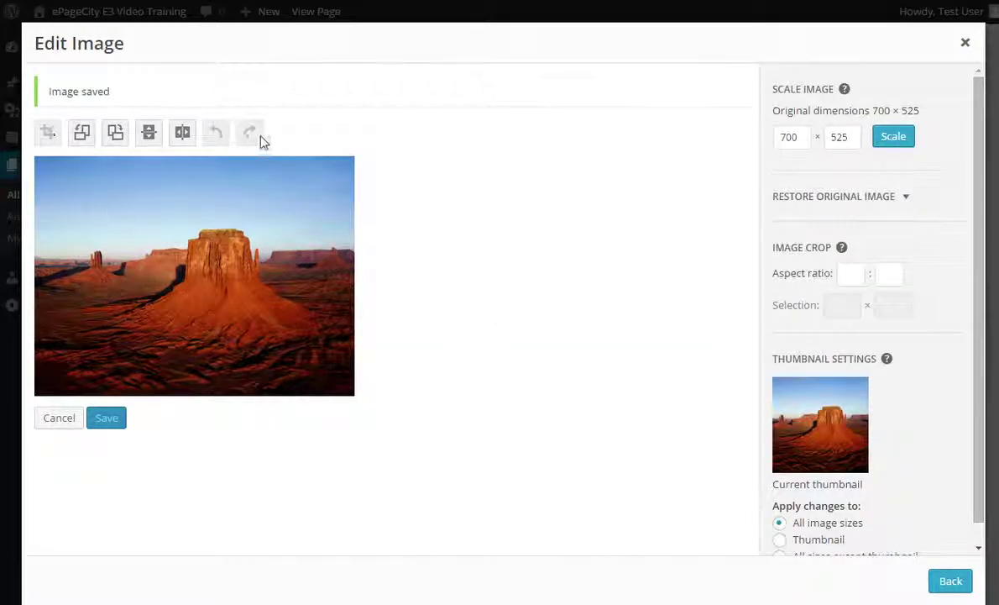
- Crop the Desert image to about 540 × 502 around the central rock formation and save the edit
left_click(88, 138)
left_click(114, 137)
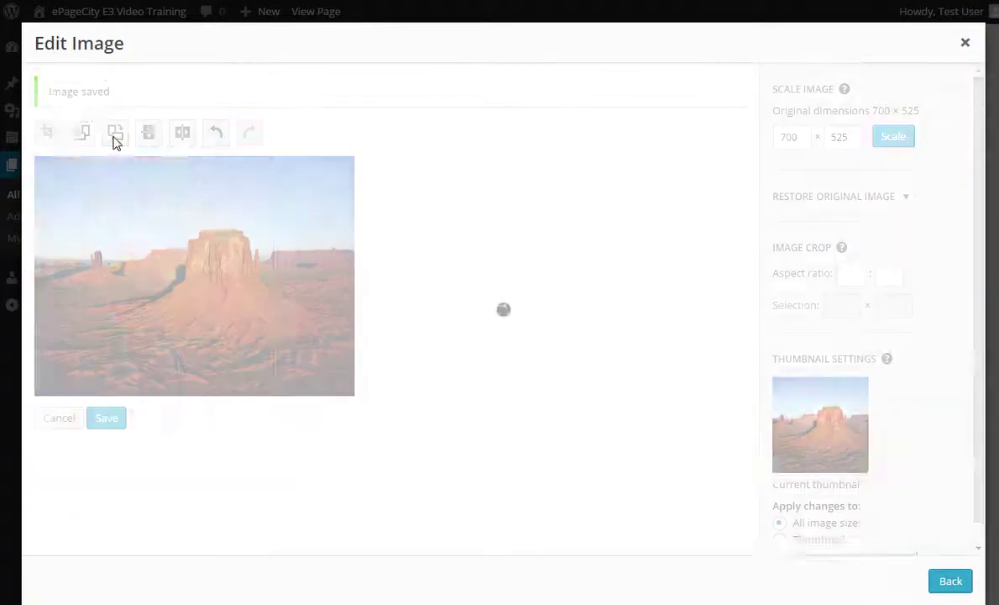
left_click_drag(83, 160, 327, 385)
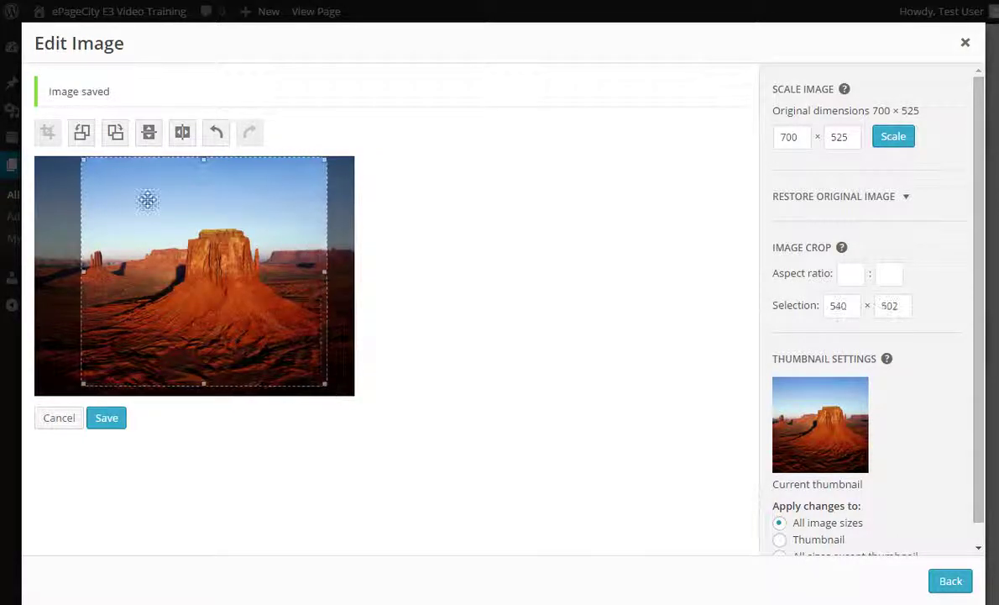
left_click(48, 131)
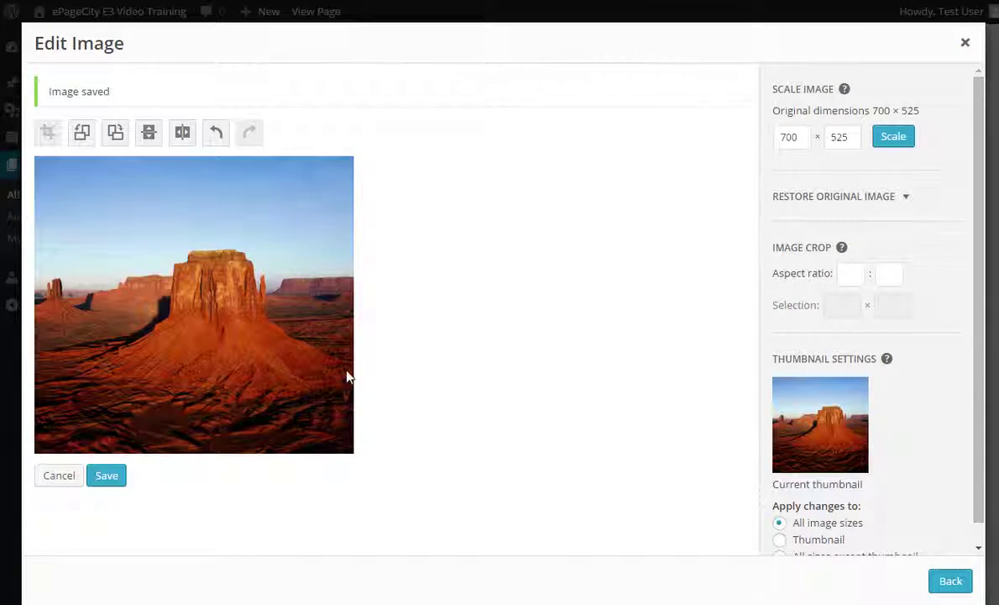
left_click(118, 479)
left_click(109, 477)
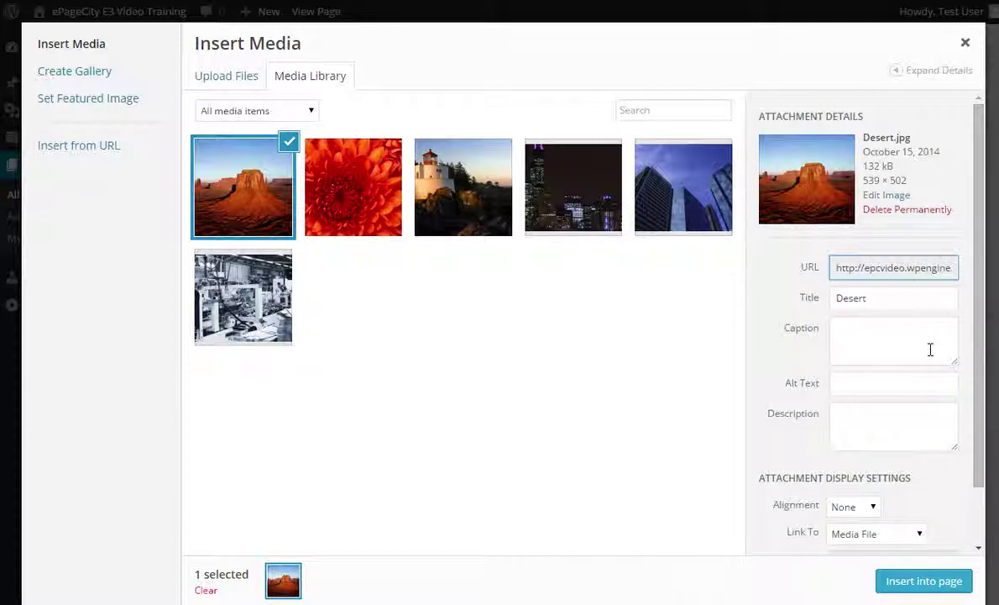
- Set the Desert image's alt text to "Canyon Desert"
left_click_drag(894, 304, 832, 292)
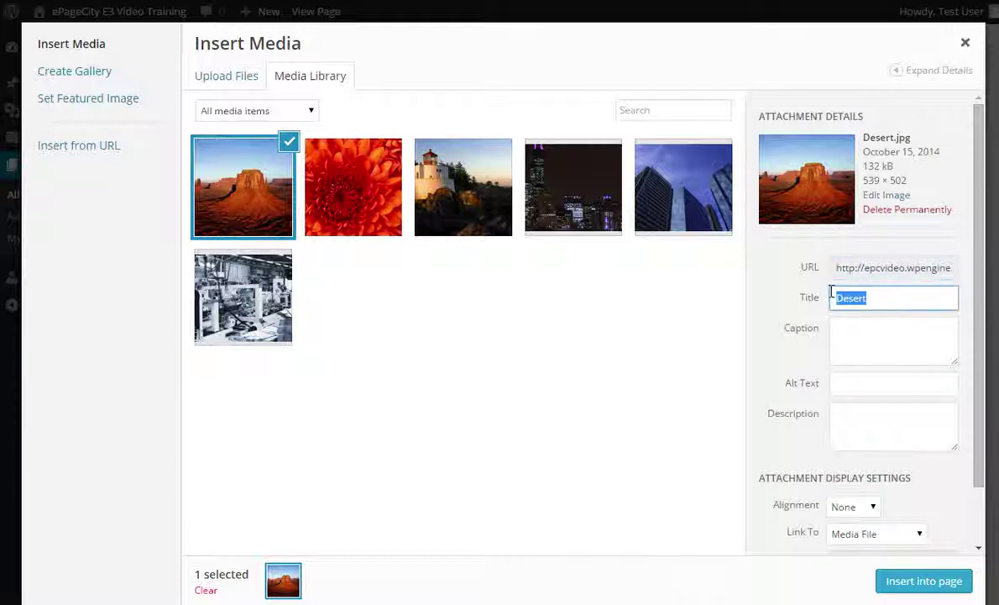
left_click(868, 382)
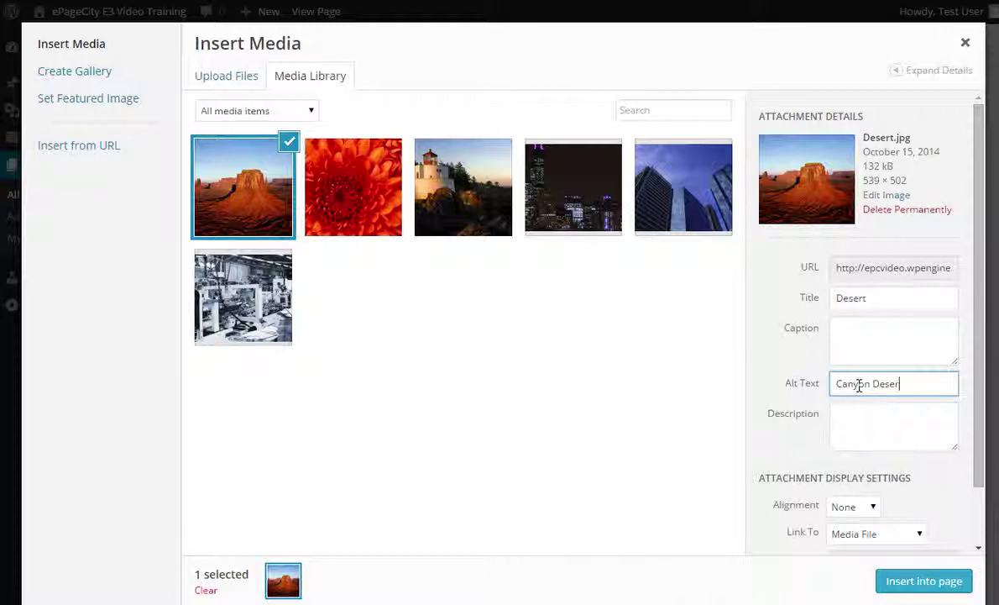
left_click_drag(912, 384, 839, 384)
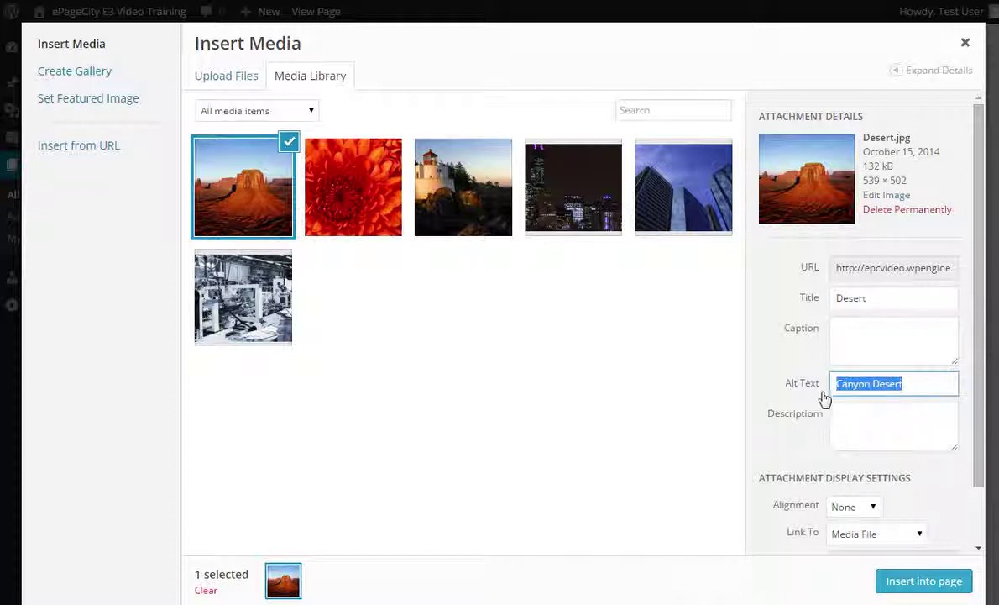
left_click(925, 384)
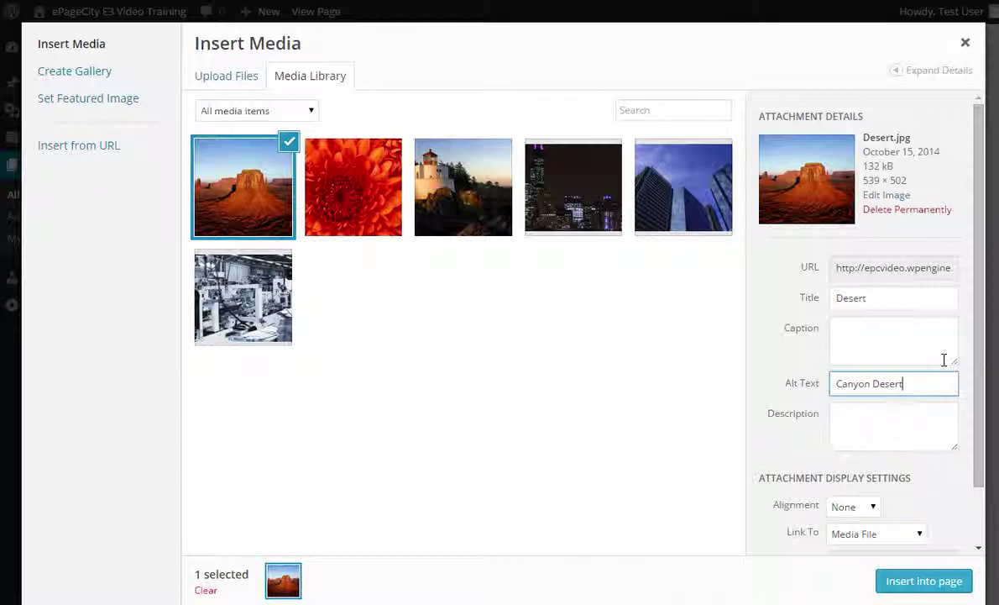
- Set both the alignment and the link target of the Desert image to None
scroll(944, 359, "down", 2)
left_click(865, 445)
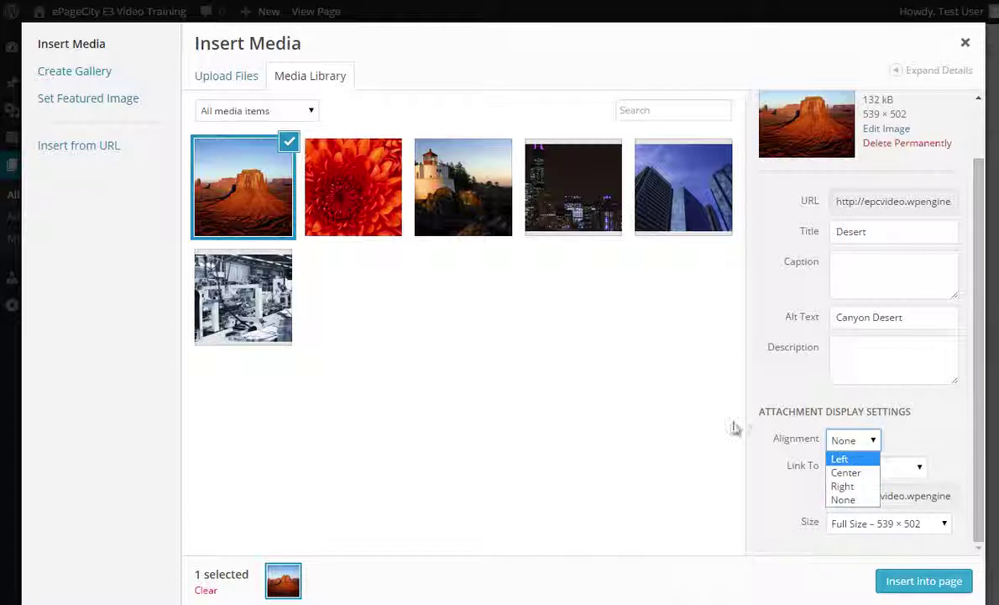
left_click(843, 500)
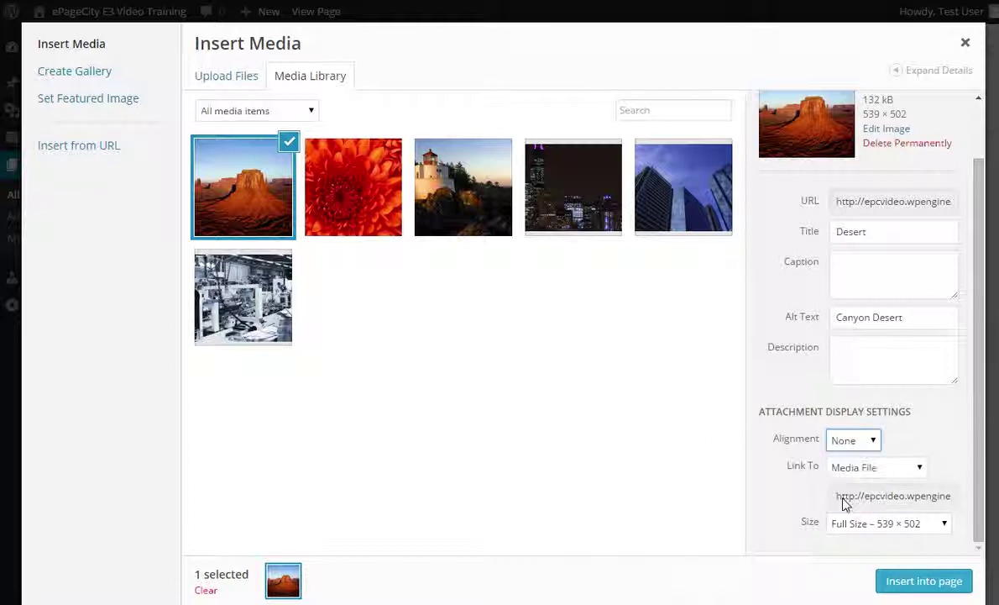
left_click(921, 470)
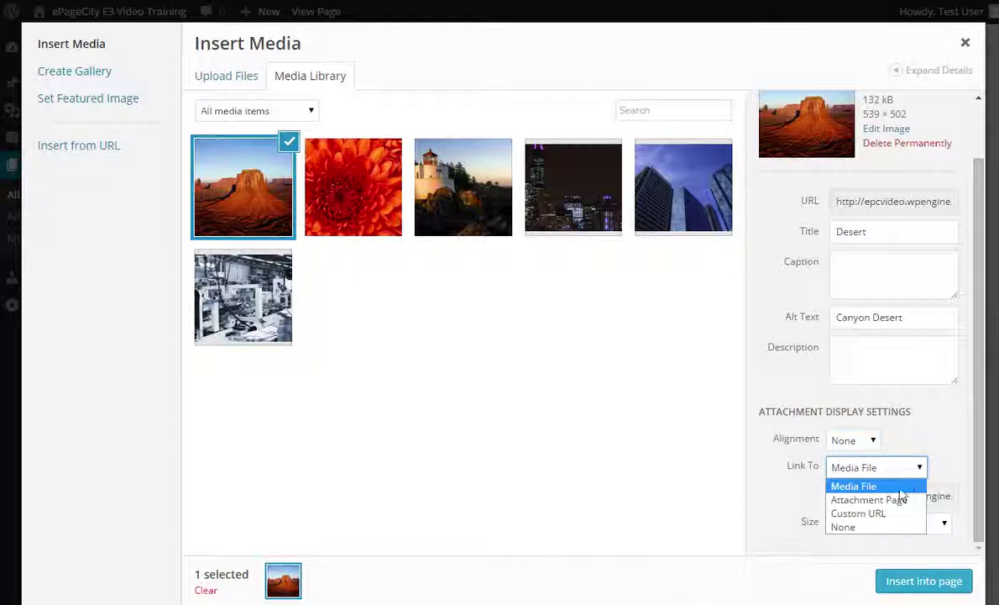
left_click(873, 527)
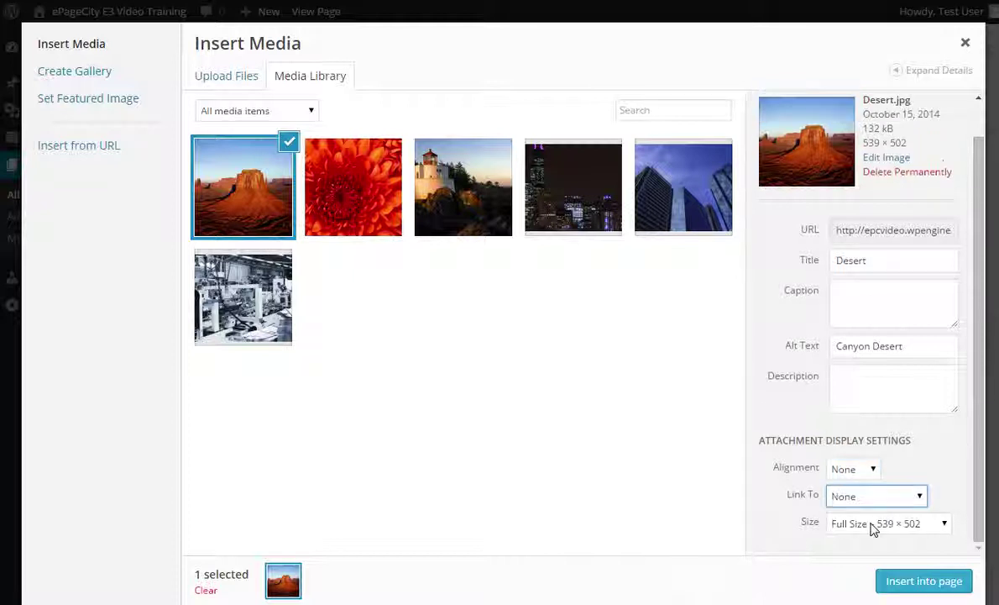
- Try linking the Desert image to its Media File and restore the link target to None
left_click(921, 497)
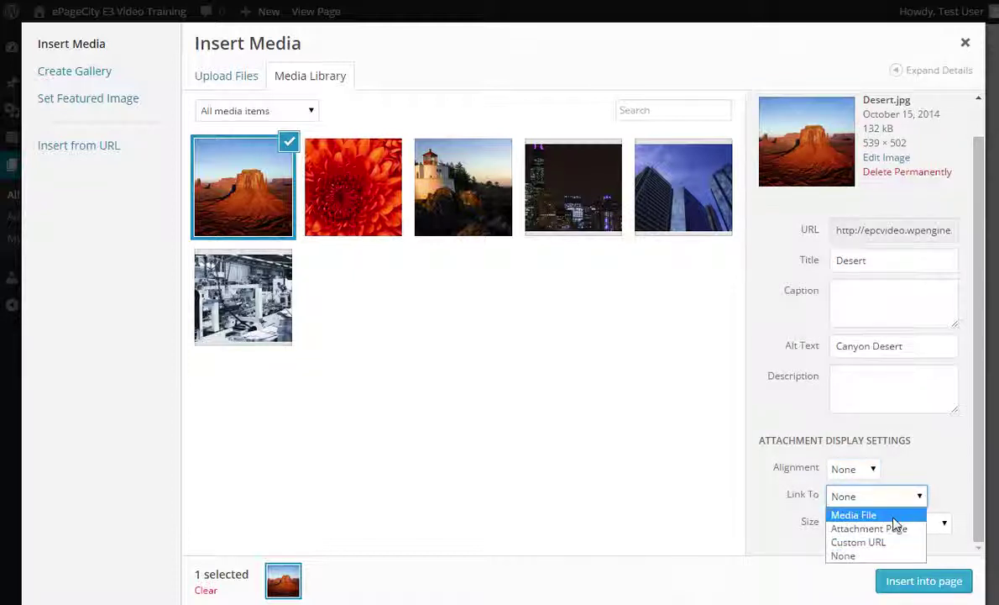
left_click(893, 518)
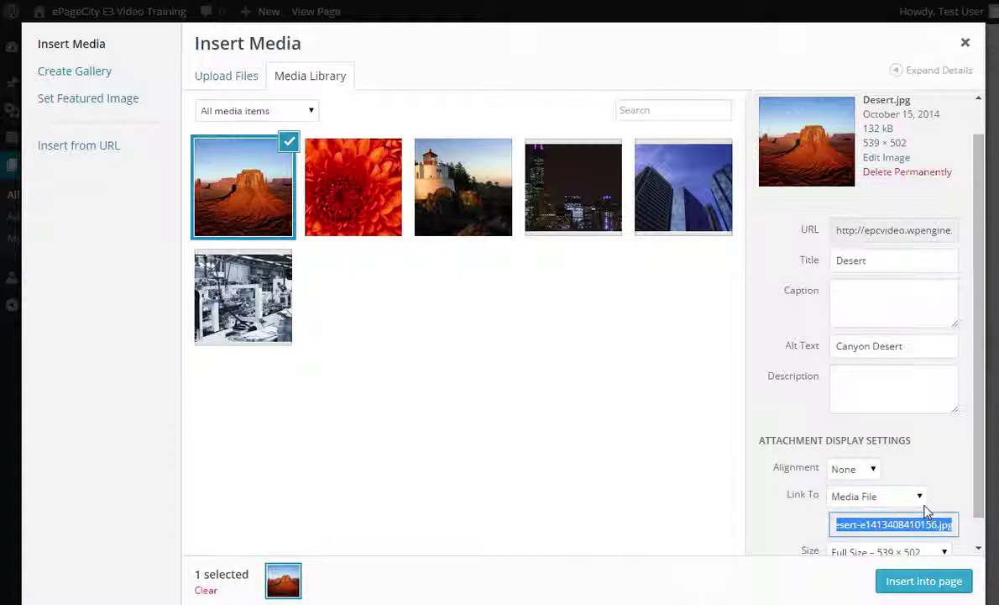
scroll(926, 511, "down", 1)
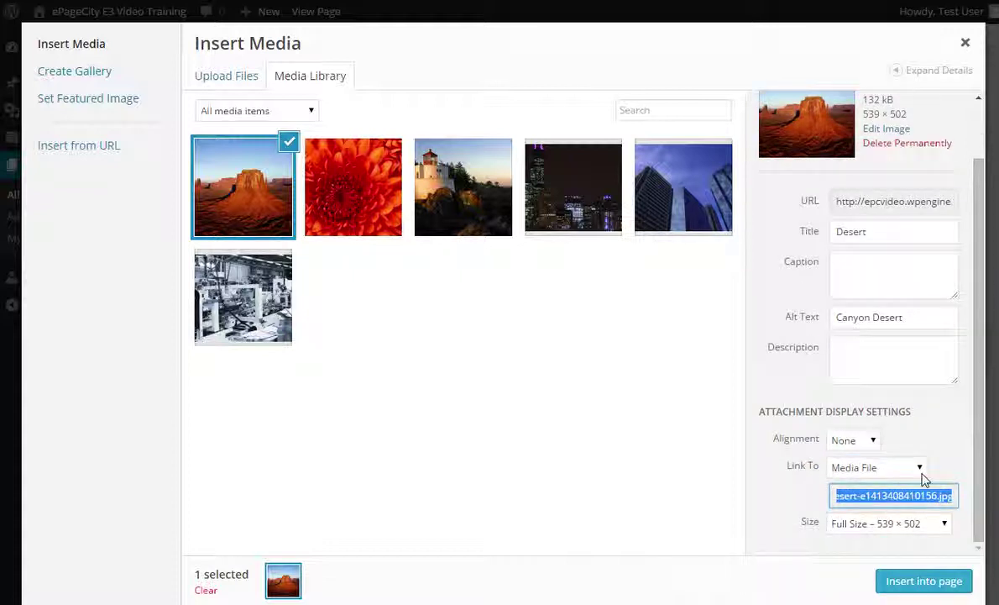
left_click(921, 470)
left_click(870, 529)
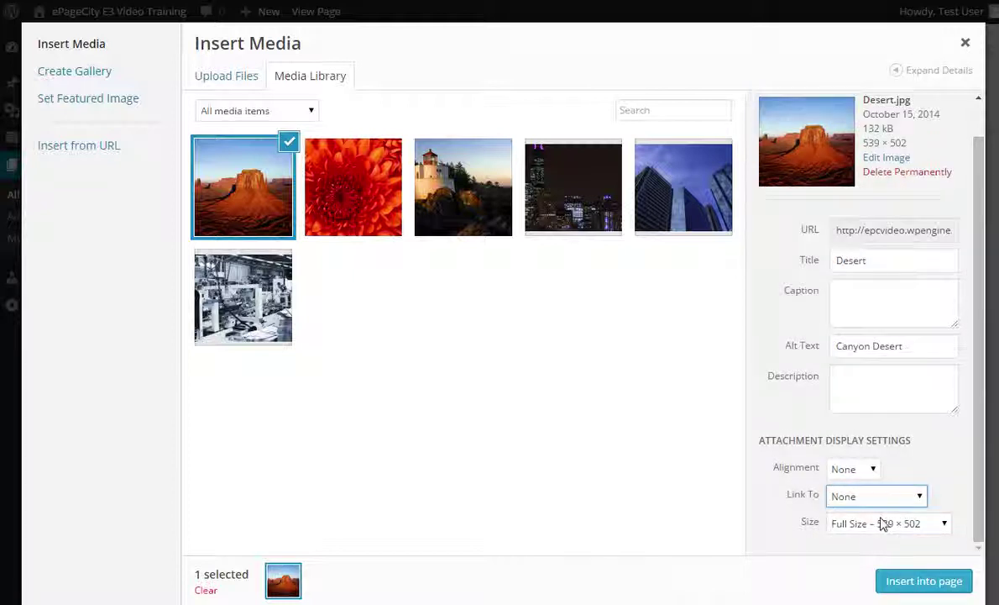
- Choose Full Size (539 × 502) for the Desert image and insert it into the page
left_click(947, 525)
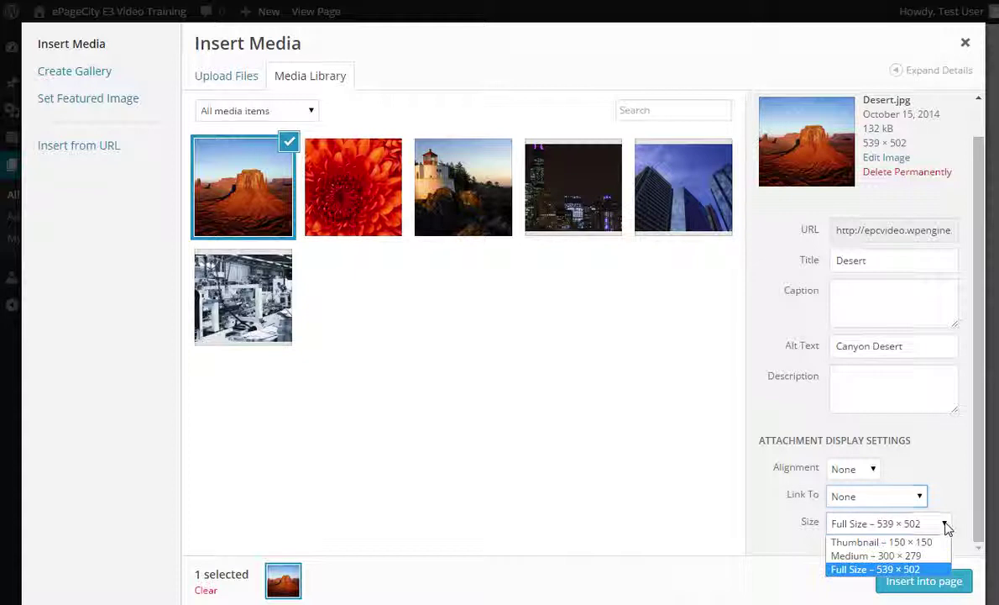
left_click(919, 569)
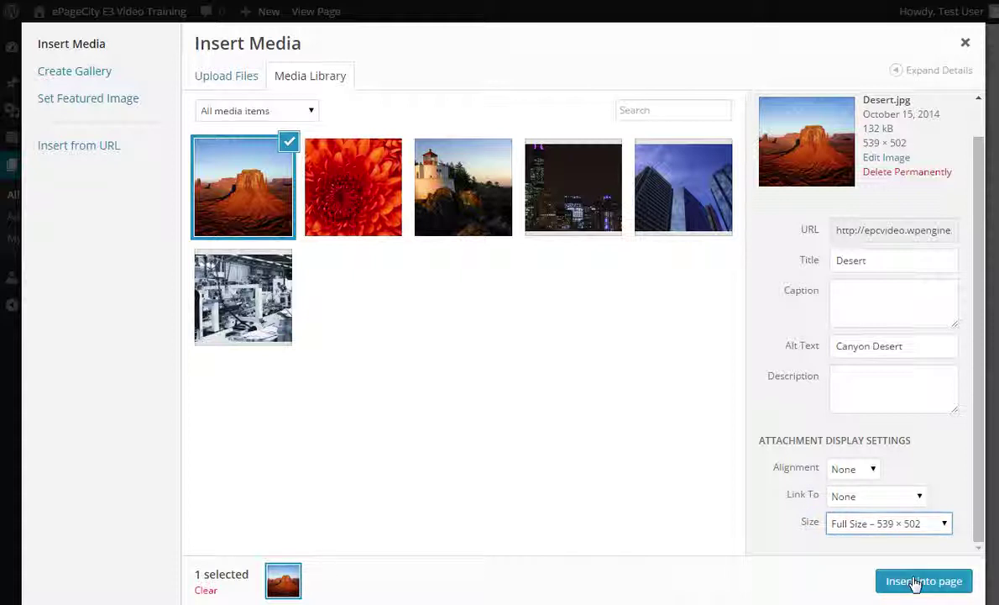
left_click(931, 582)
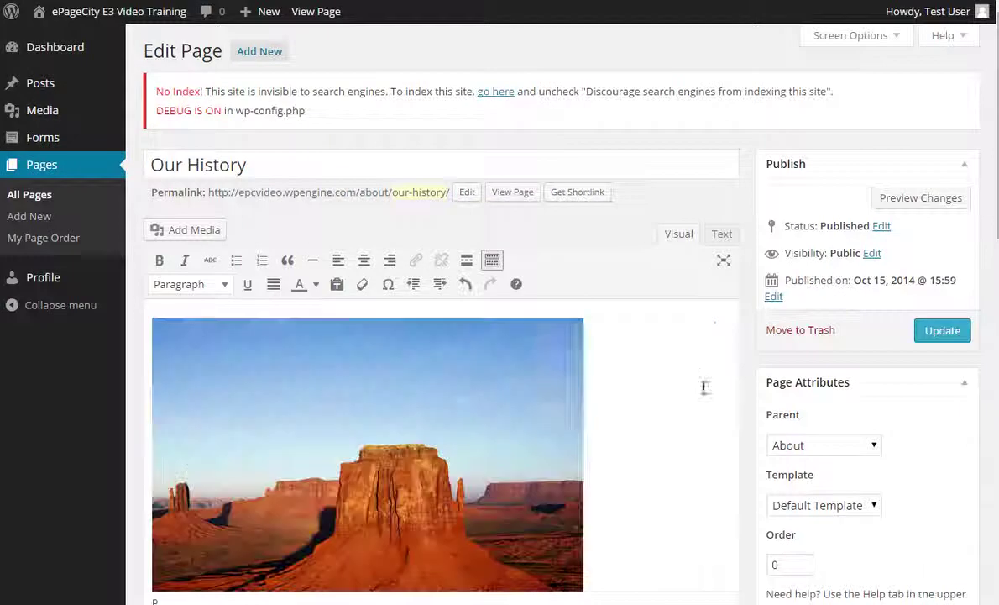
- Examine how the inserted desert image sits against the page's opening paragraph
scroll(706, 431, "down", 1)
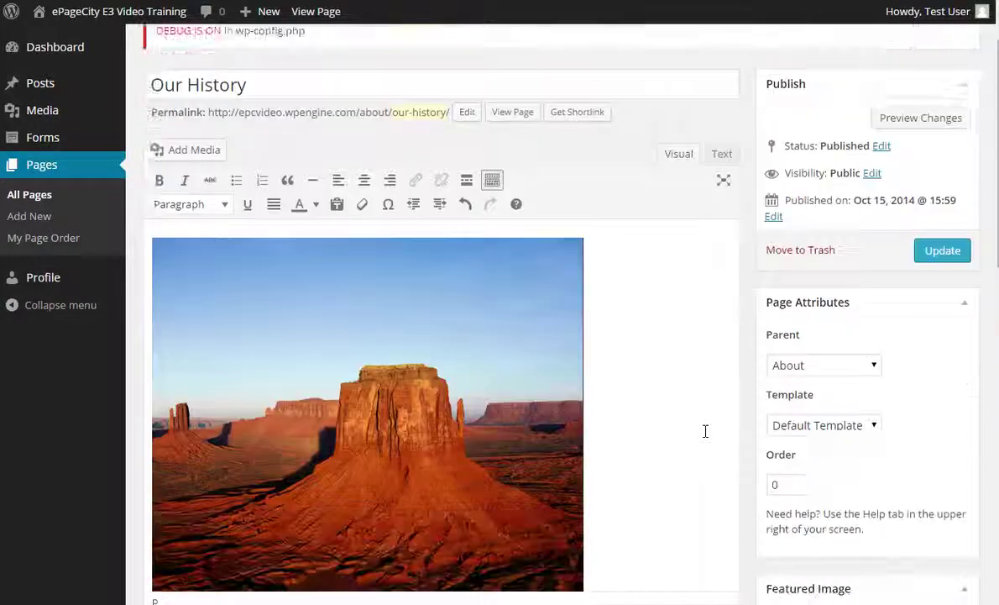
scroll(706, 431, "down", 1)
scroll(706, 430, "down", 1)
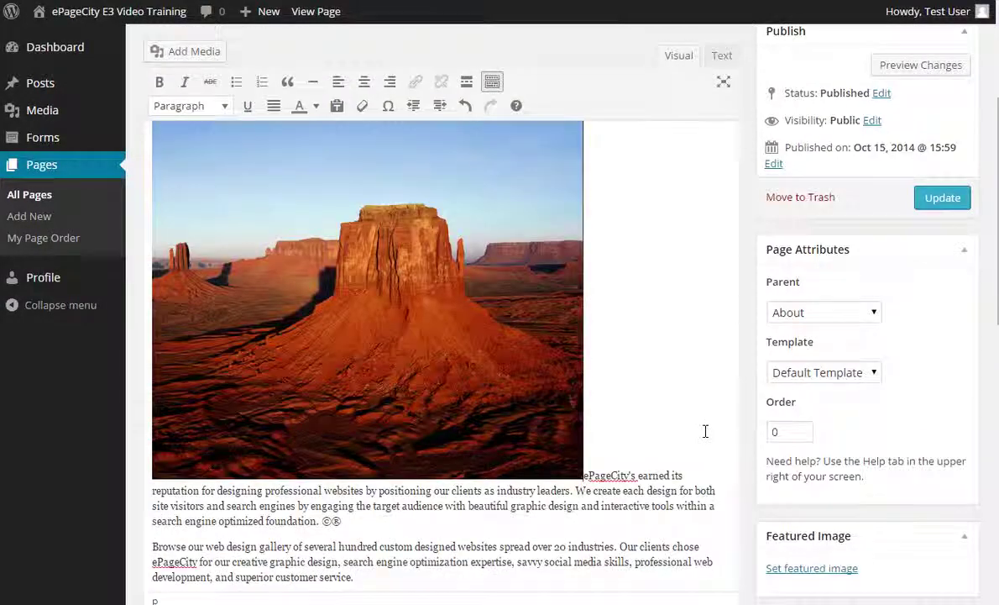
scroll(705, 431, "up", 1)
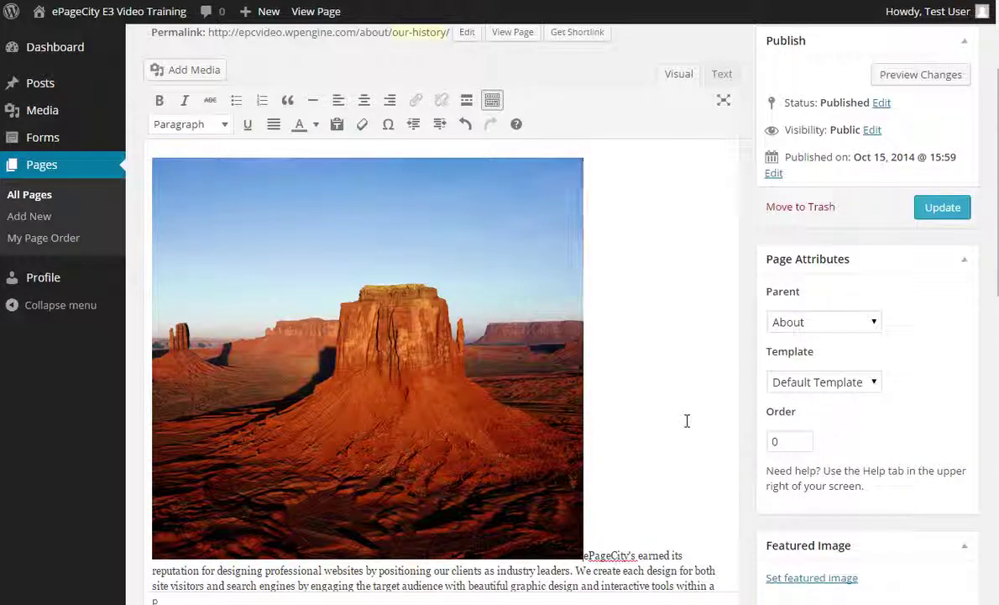
left_click_drag(586, 517, 630, 574)
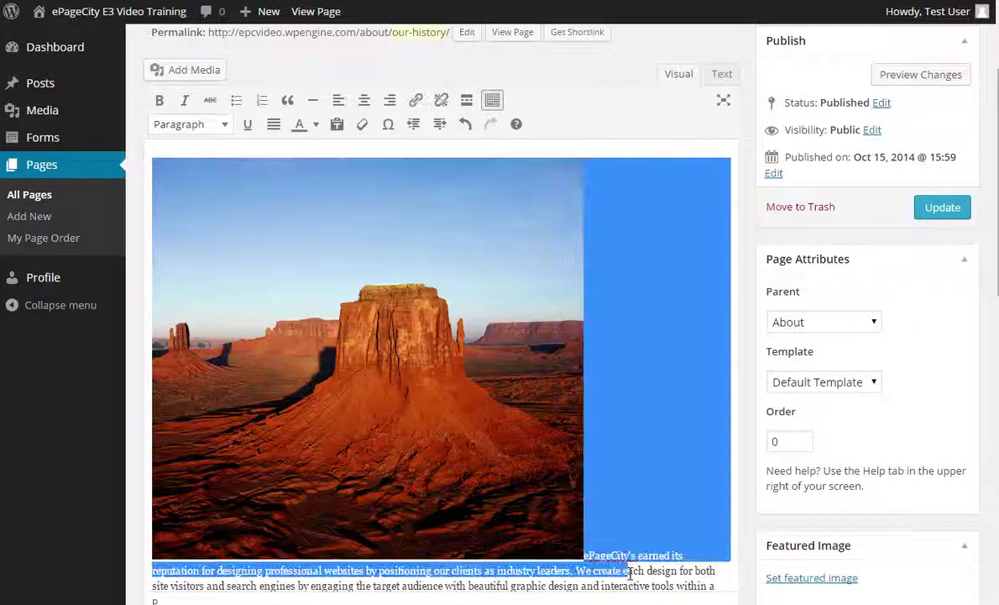
left_click(630, 574)
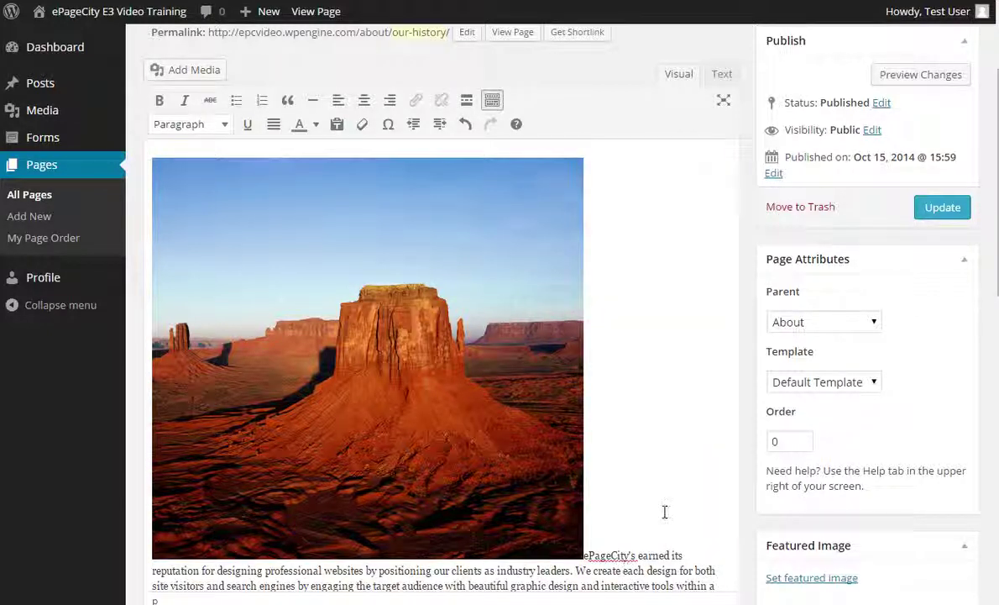
- Open the details of the desert image inserted in the page and set its alignment to Left
scroll(664, 512, "down", 2)
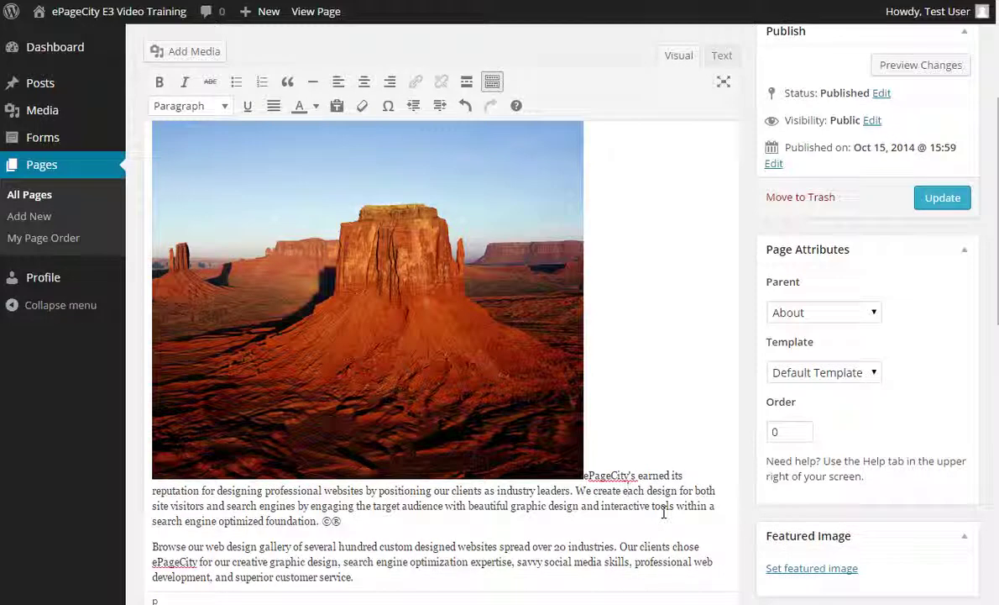
scroll(664, 511, "up", 2)
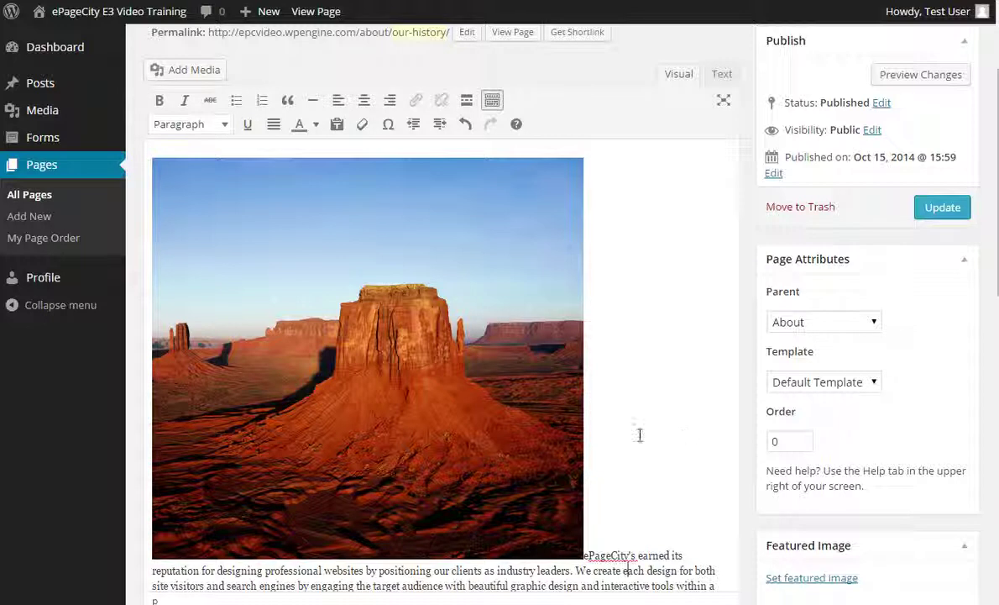
left_click(315, 315)
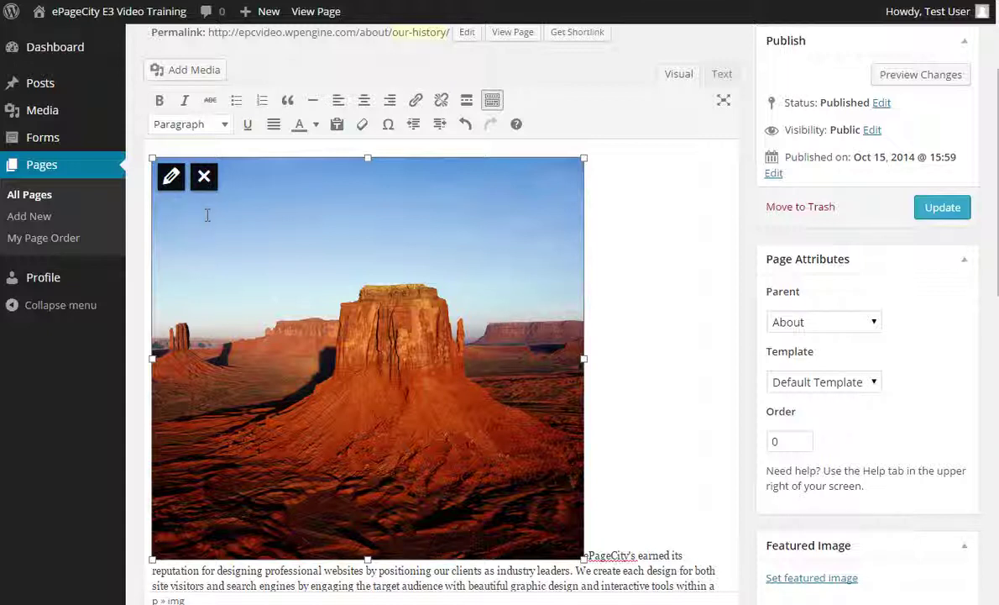
left_click(171, 176)
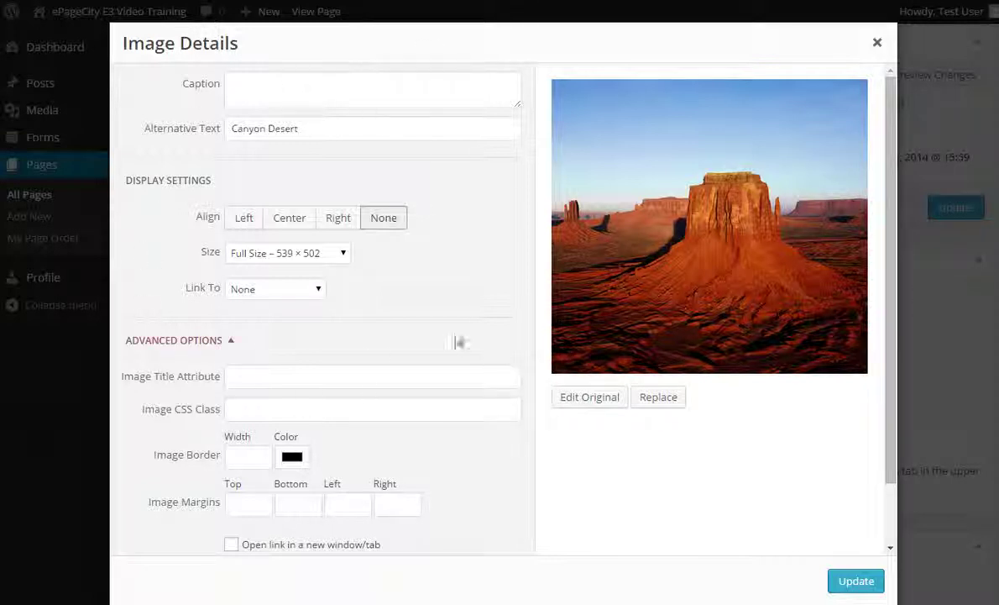
left_click(242, 231)
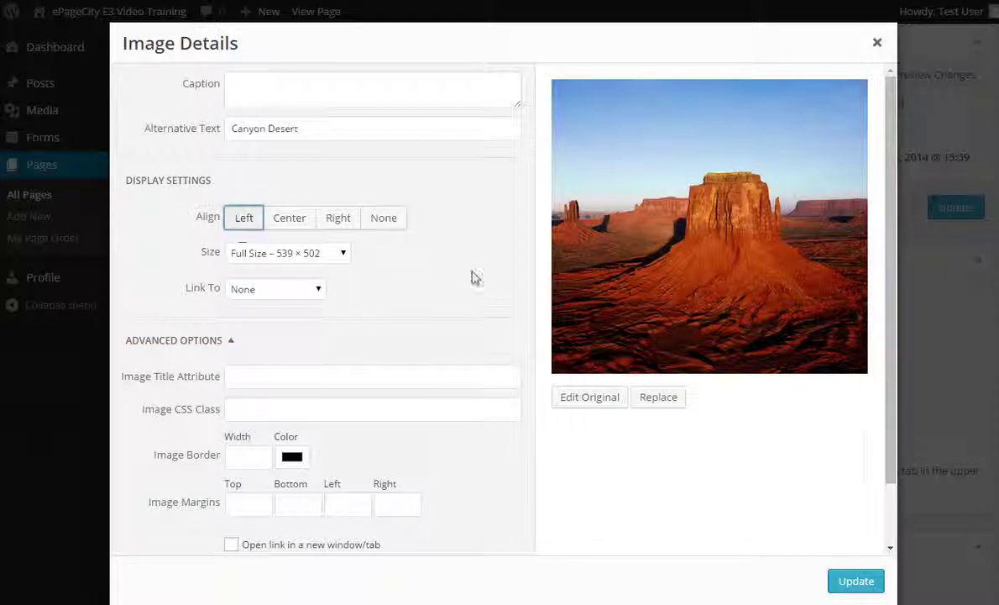
- Give the desert image a custom size with a width of 200 px
left_click(344, 254)
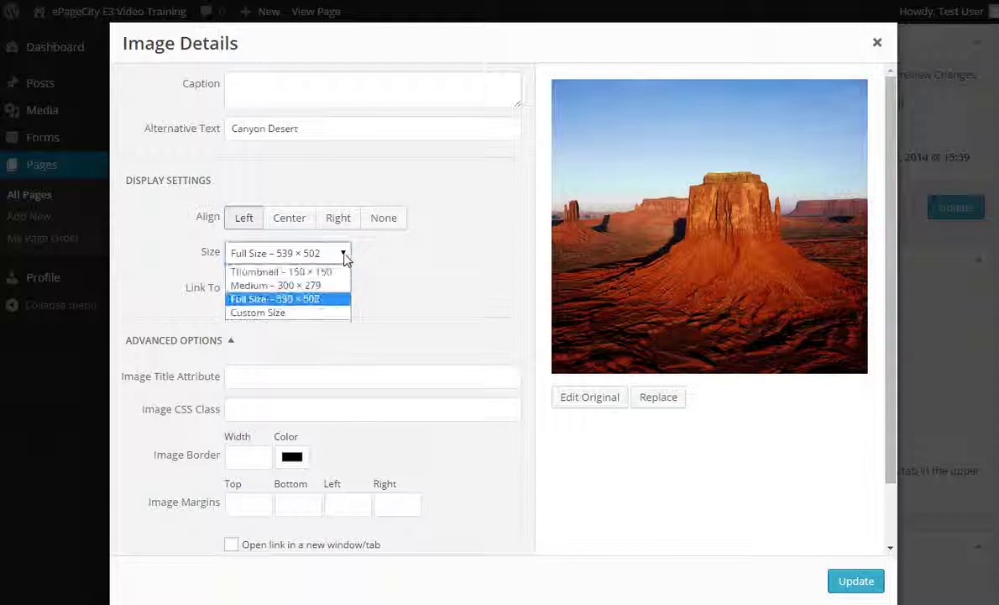
left_click(290, 314)
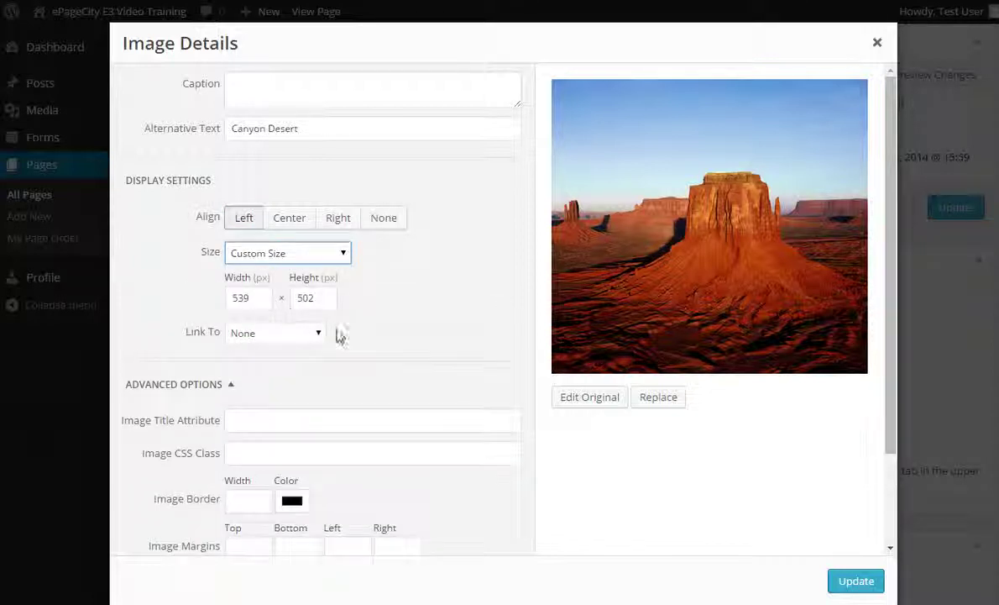
left_click(260, 303)
double_click(228, 296)
type("200")
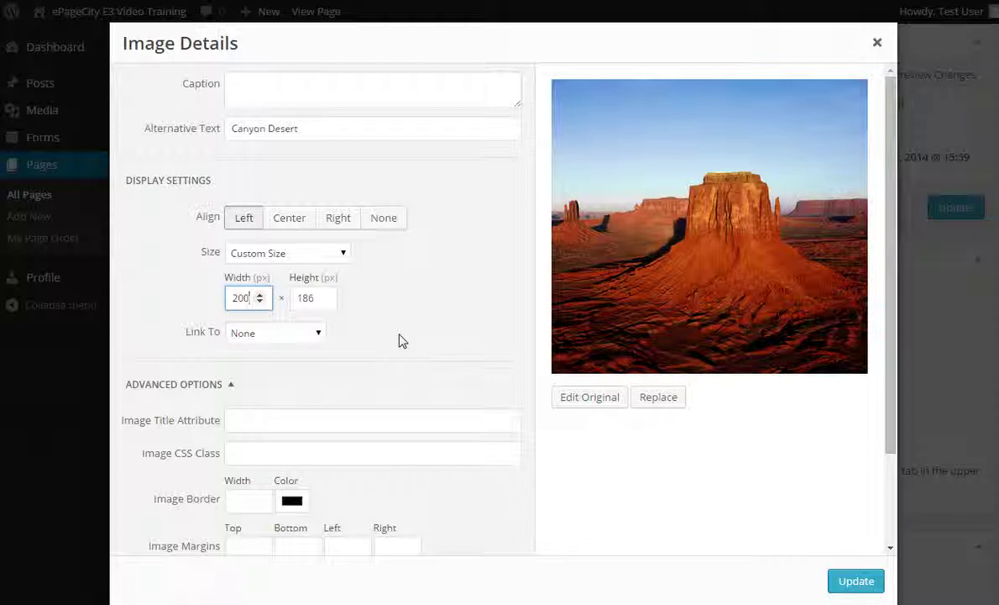
left_click(400, 341)
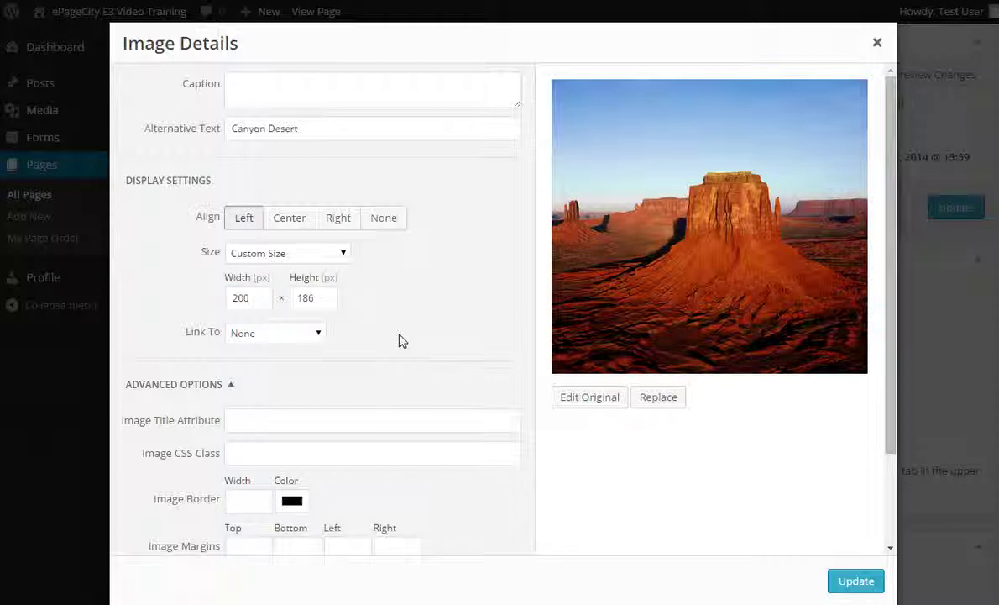
left_click(323, 341)
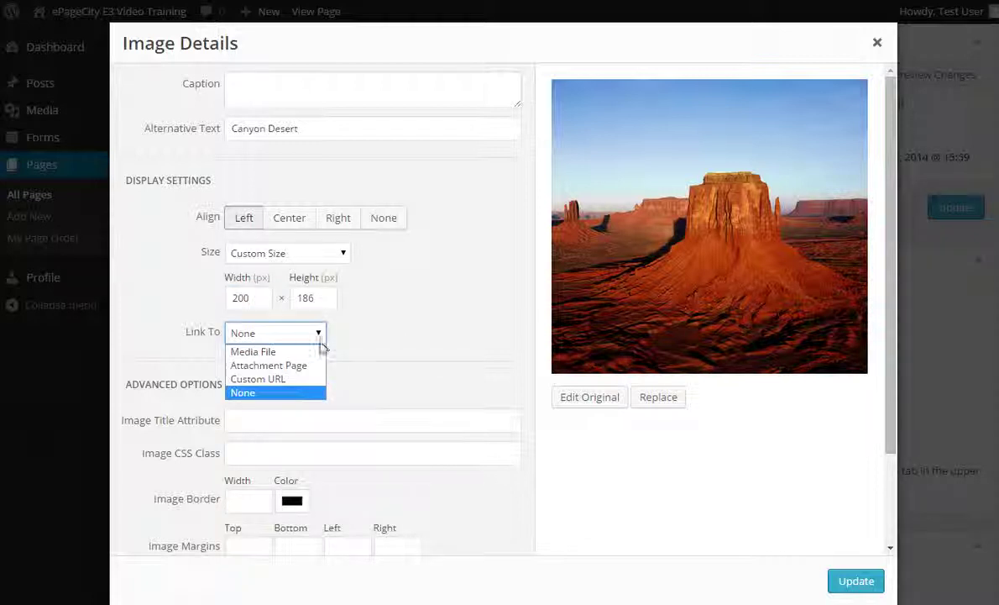
left_click(302, 382)
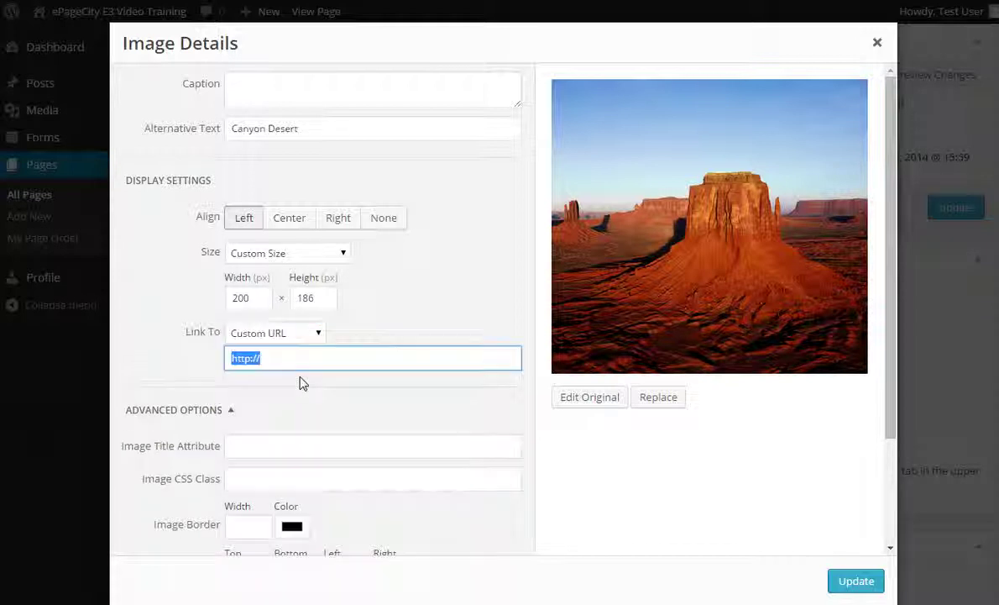
left_click(304, 358)
type("www.epagecity.com")
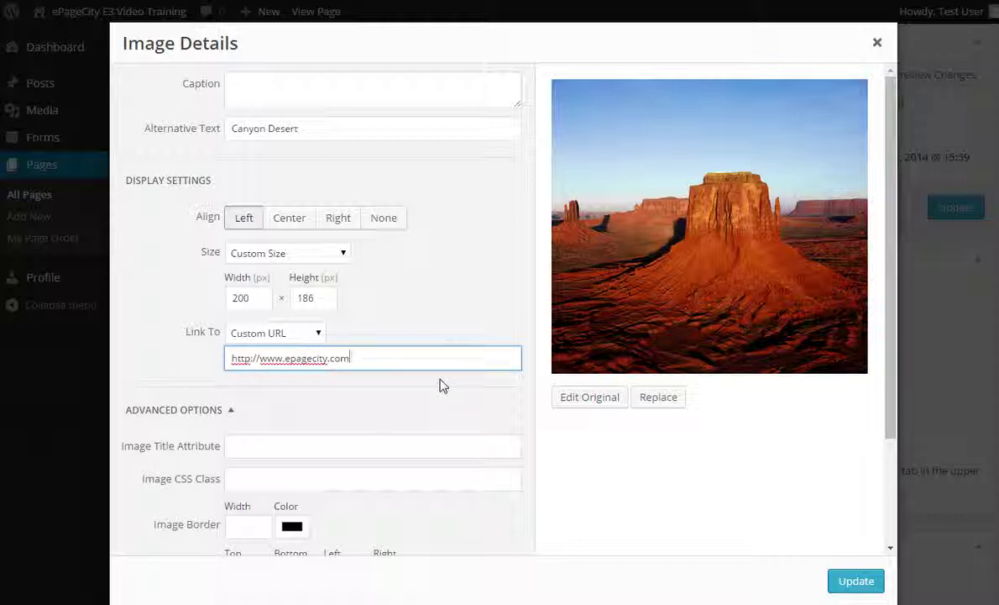
scroll(442, 385, "down", 3)
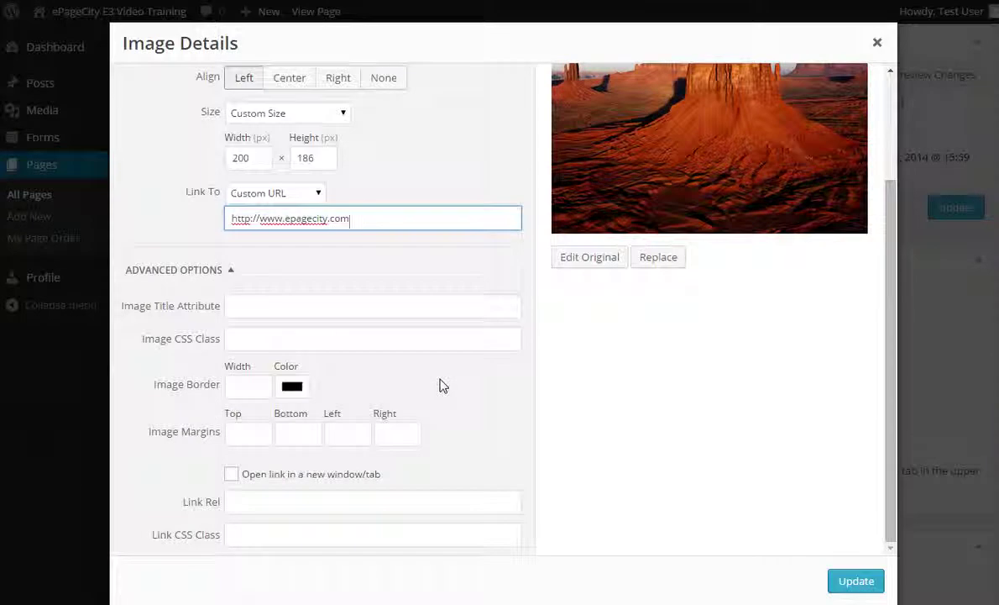
left_click(318, 196)
left_click(277, 252)
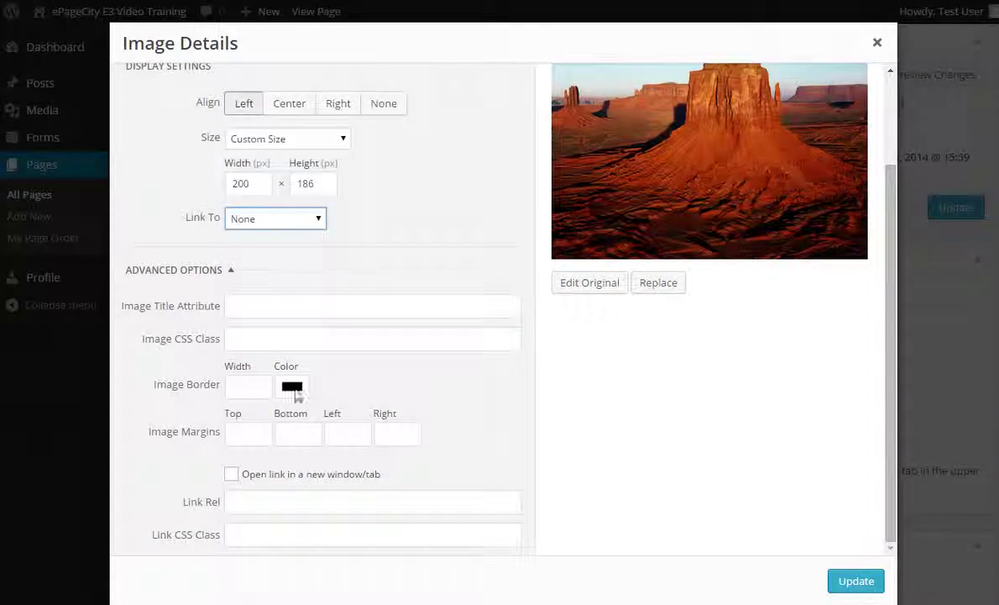
- Give the desert image a blue border with a width of 2
left_click(201, 272)
left_click(202, 385)
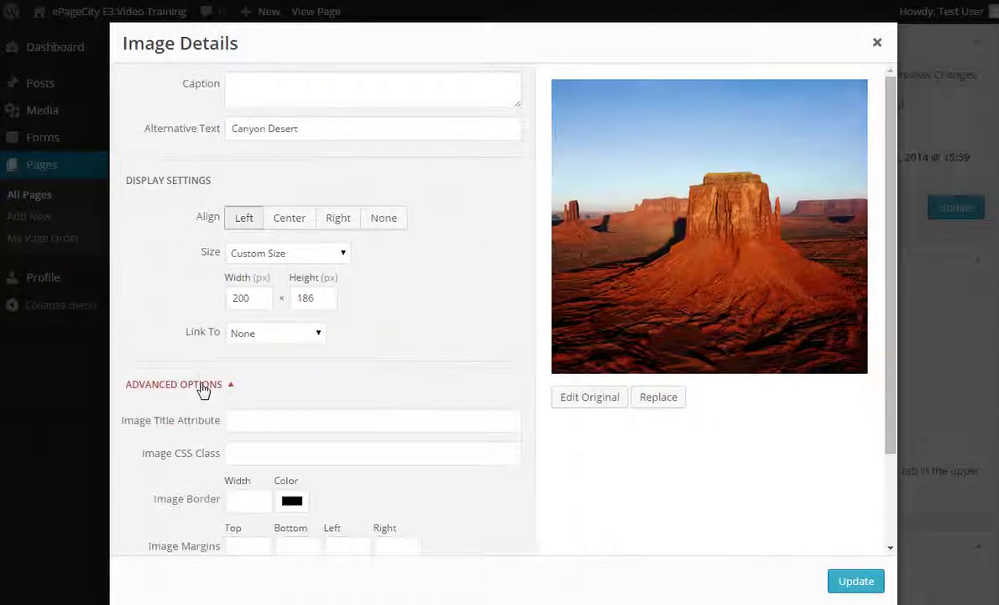
scroll(307, 388, "down", 1)
left_click(250, 389)
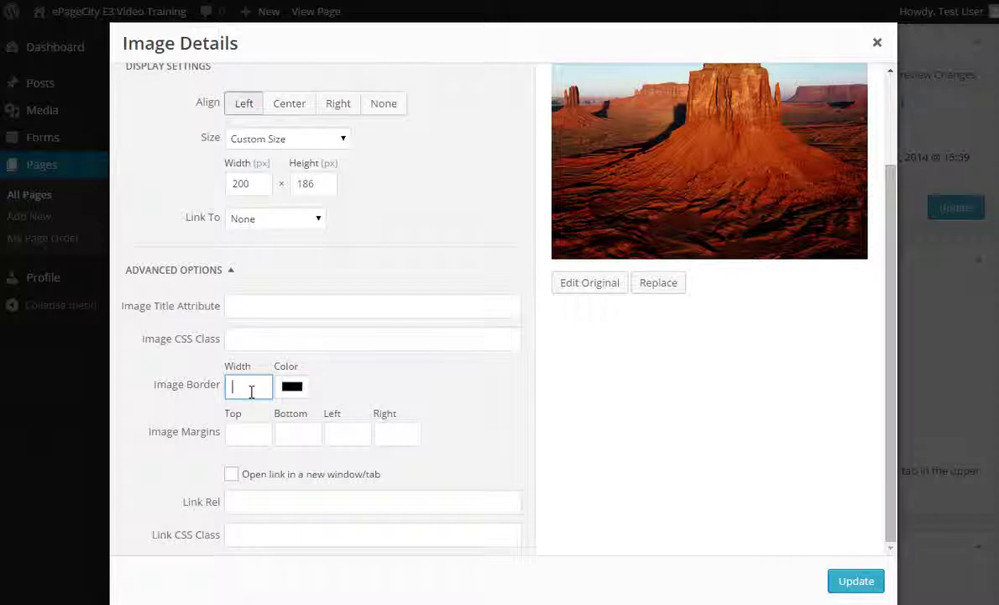
key("BackSpace")
type("1")
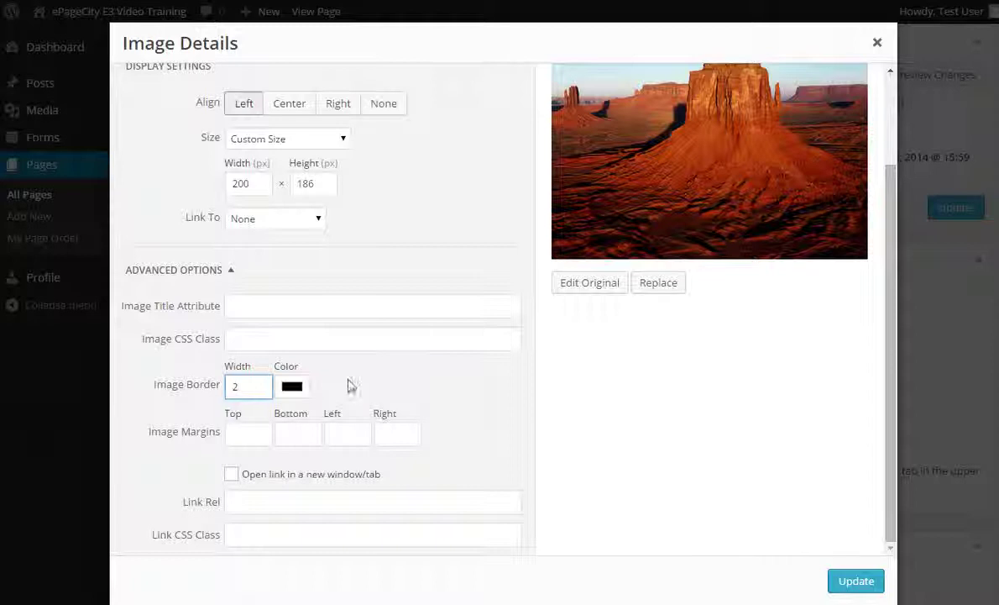
left_click(292, 387)
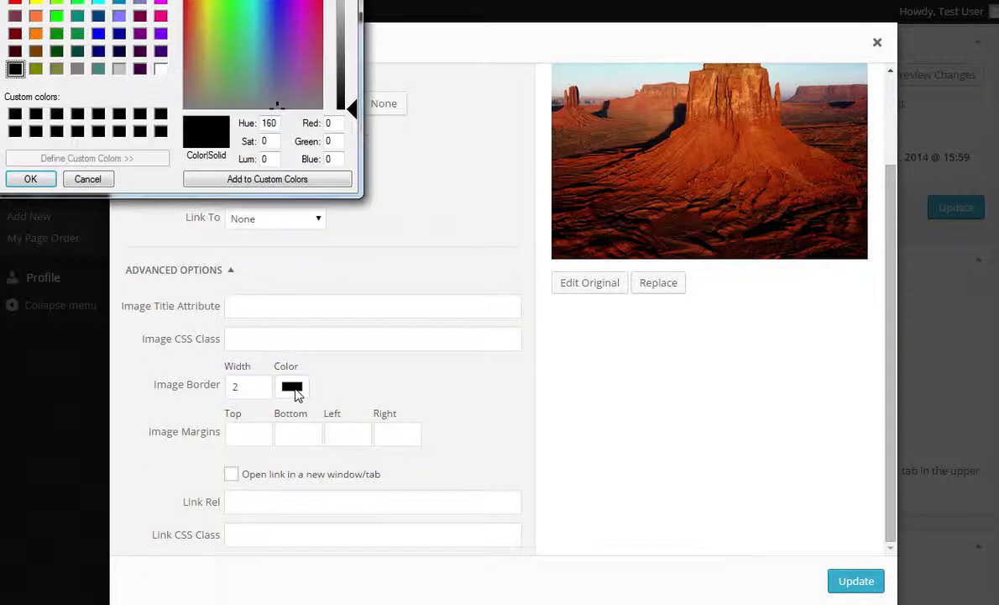
left_click(97, 33)
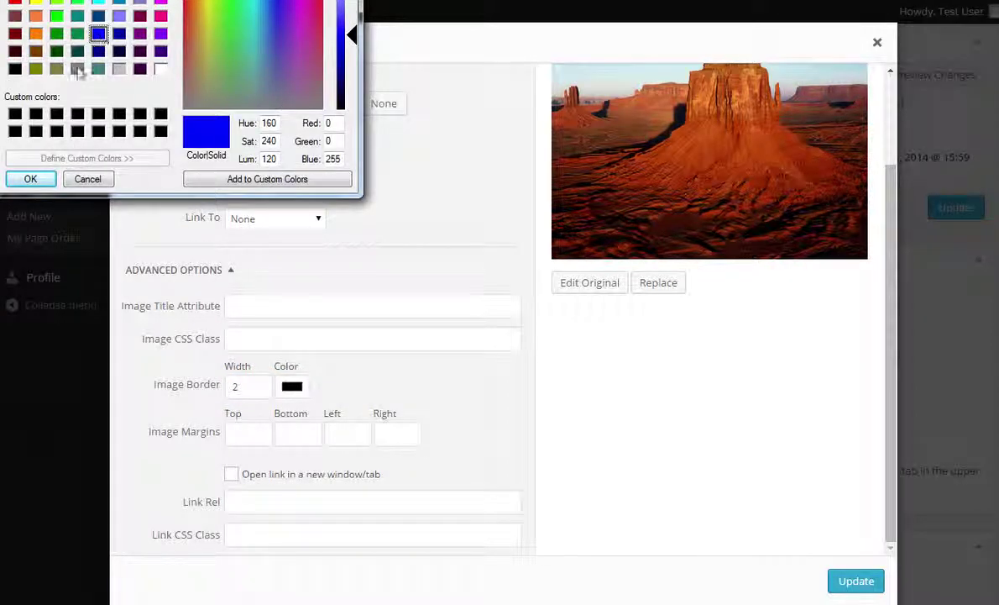
left_click(30, 179)
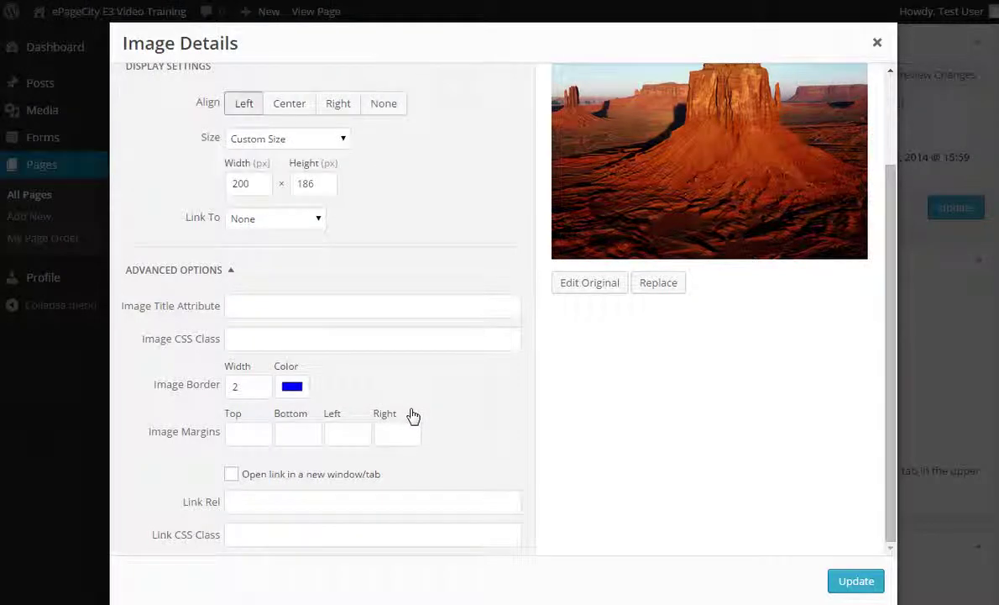
- Set the image margins to 3 at top and bottom and 10 on the right side, and apply the settings to the page
left_click(244, 435)
left_click(299, 435)
type("3")
left_click(339, 435)
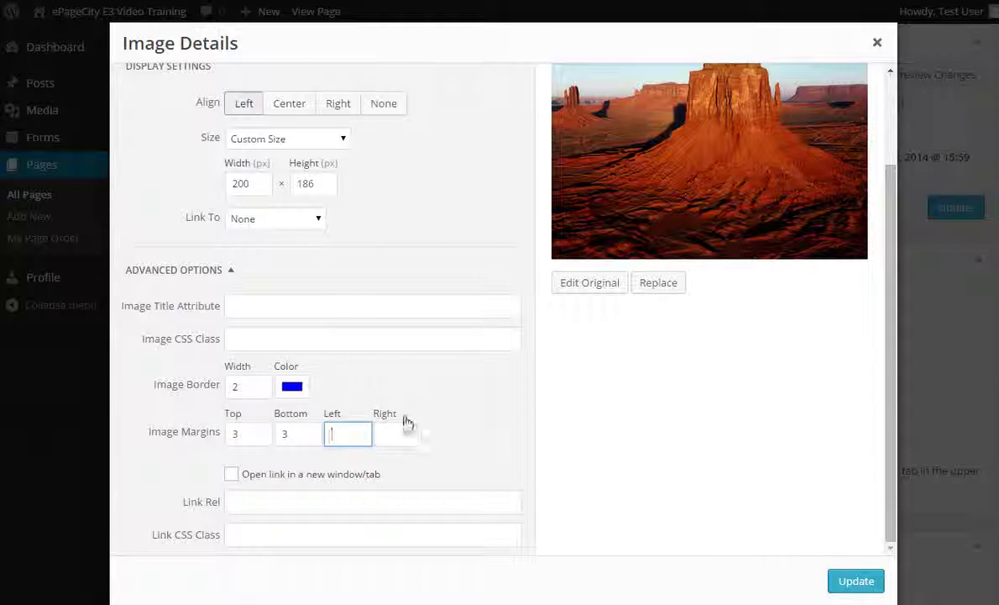
left_click(381, 435)
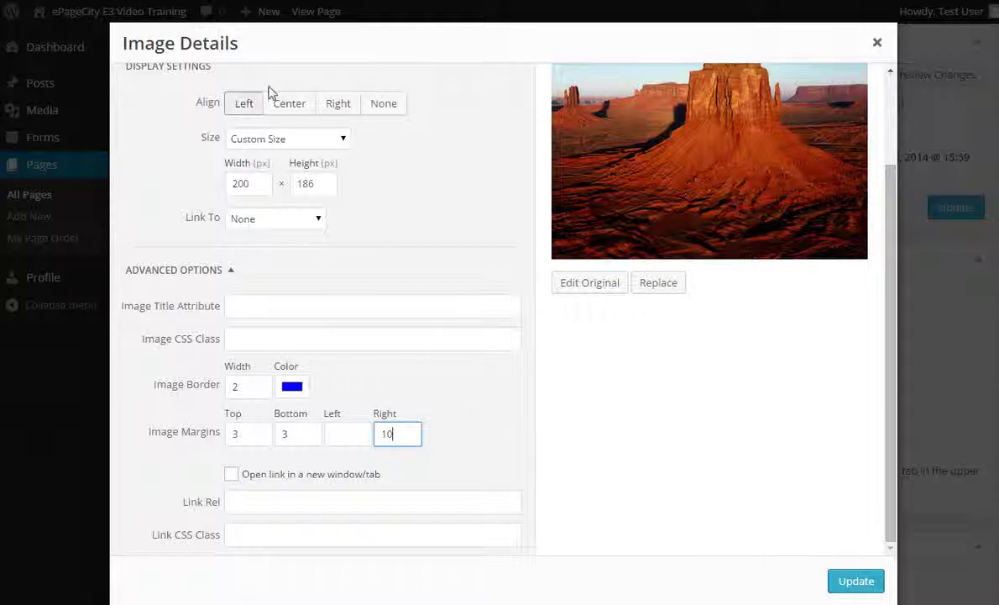
left_click(252, 104)
left_click(844, 586)
left_click(484, 353)
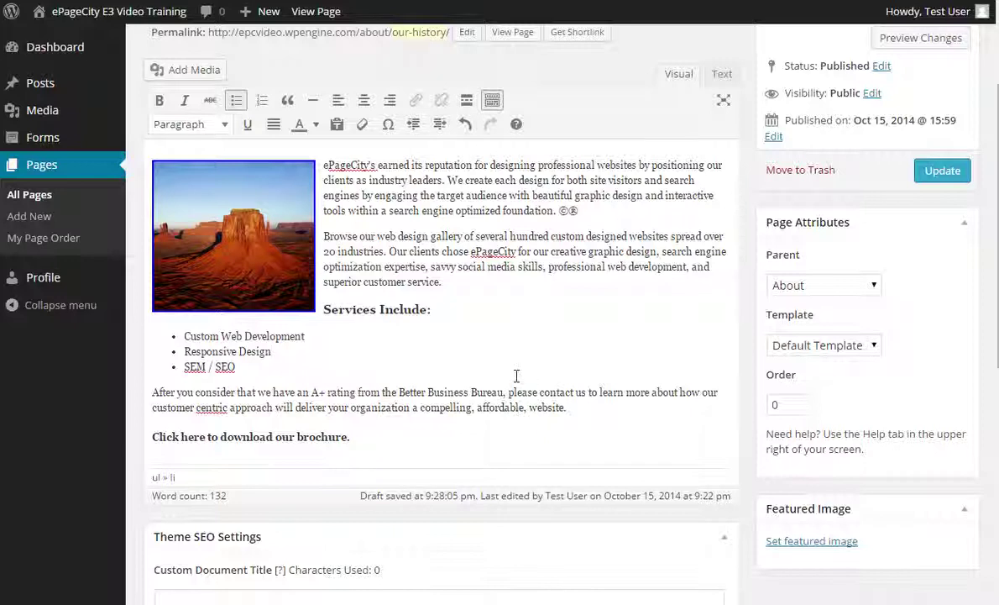
- Reopen the details of the desert image beside the opening paragraph and change its alignment to Right
left_click(225, 227)
left_click_drag(225, 227, 154, 168)
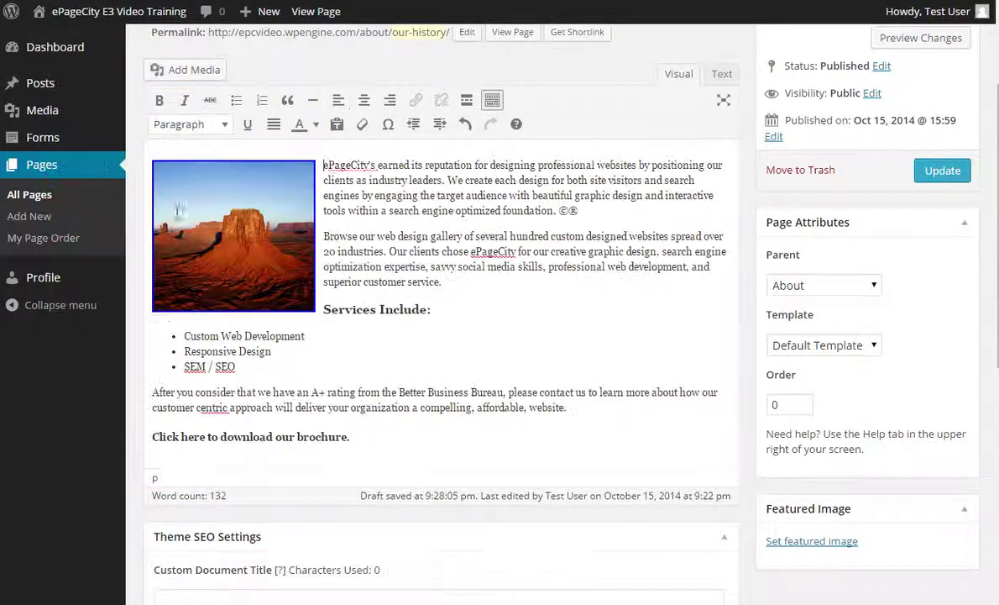
left_click(256, 257)
left_click(171, 179)
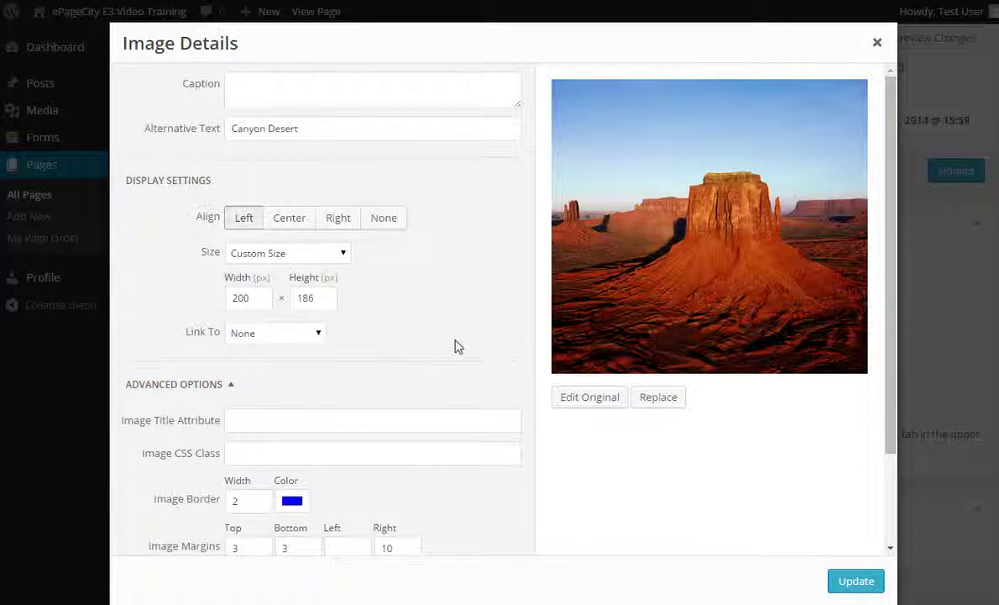
left_click(351, 217)
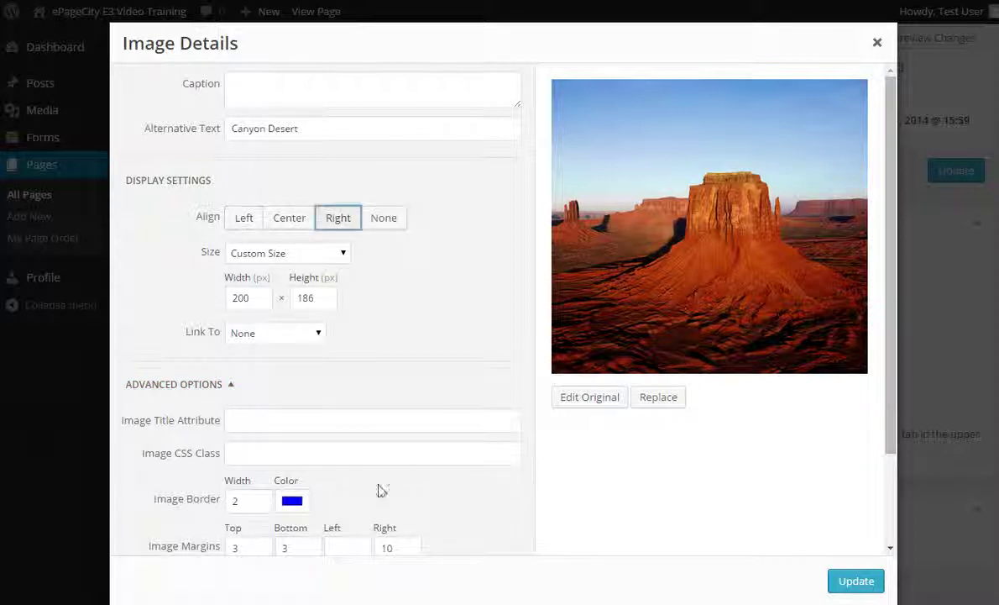
- Set the image's right margin to 0 and its left margin to 10, and apply the changes to the page
scroll(462, 340, "down", 2)
double_click(402, 436)
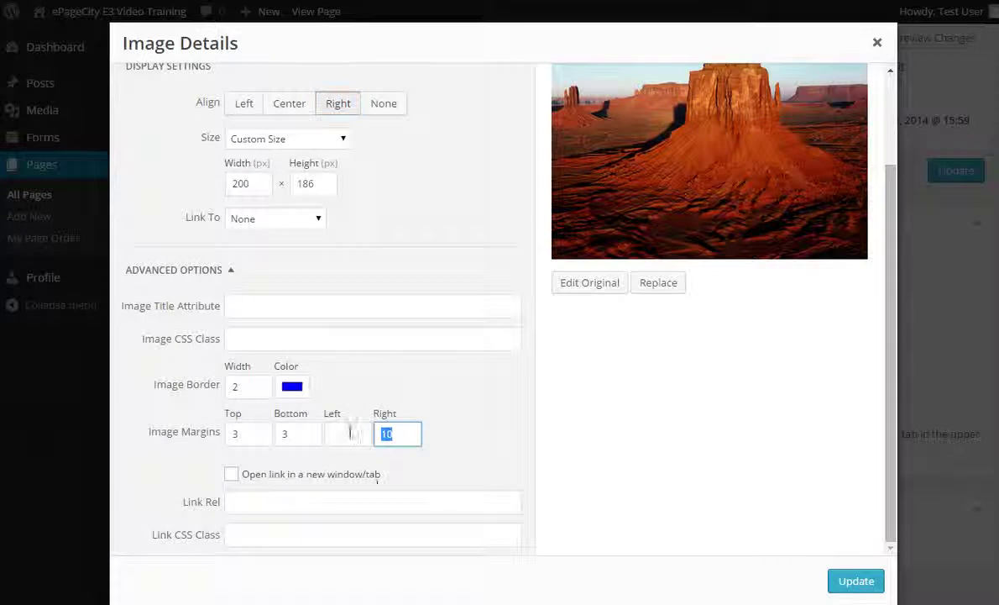
type("0")
left_click(352, 433)
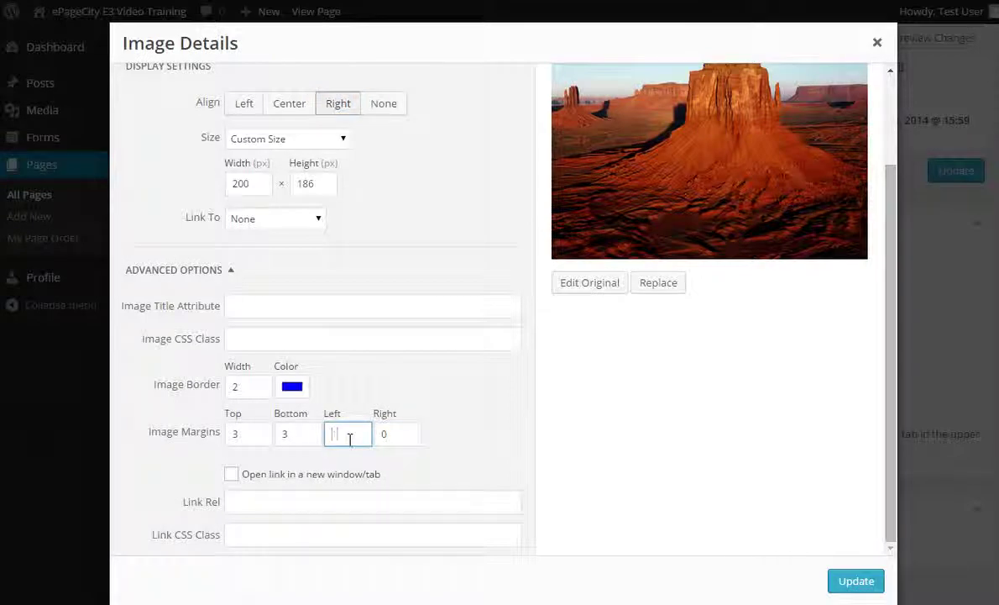
type("10")
left_click(856, 581)
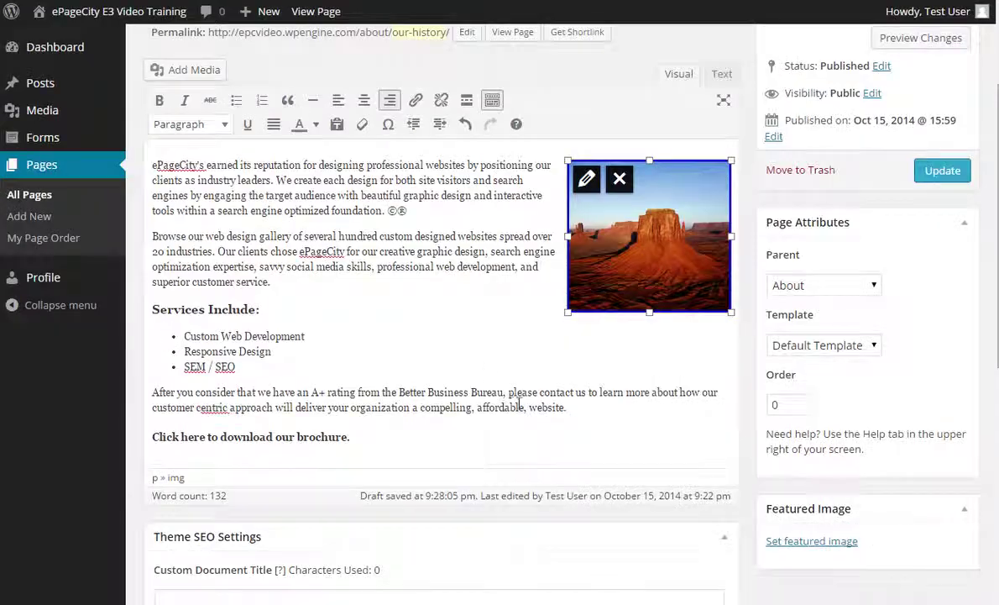
- Try moving the desert image to the Services Include heading and move it back to the start of the opening paragraph
left_click_drag(608, 308, 142, 283)
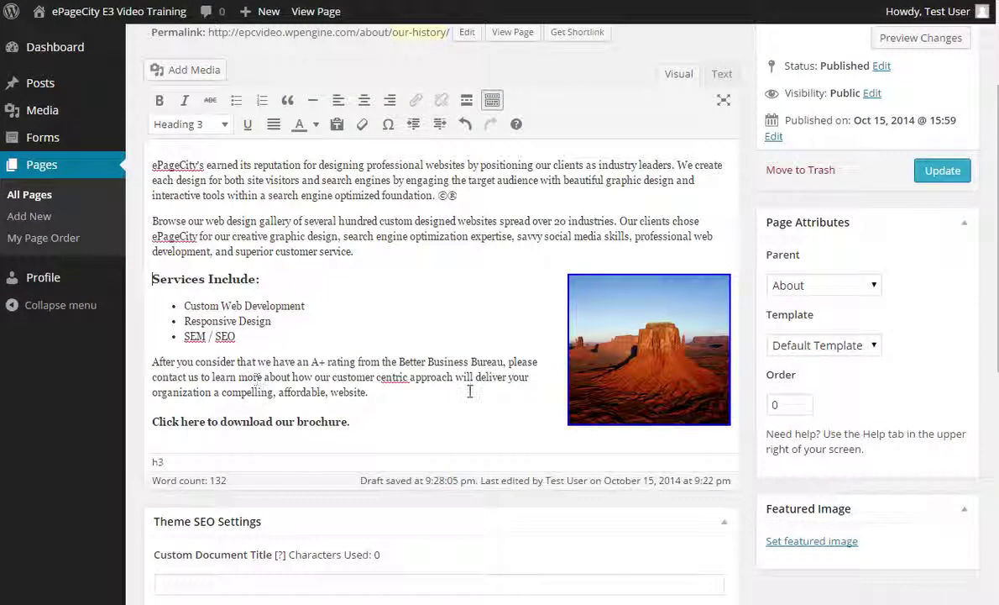
scroll(516, 312, "up", 2)
left_click_drag(579, 441, 156, 327)
- Remove the desert image from the page content
left_click(646, 420)
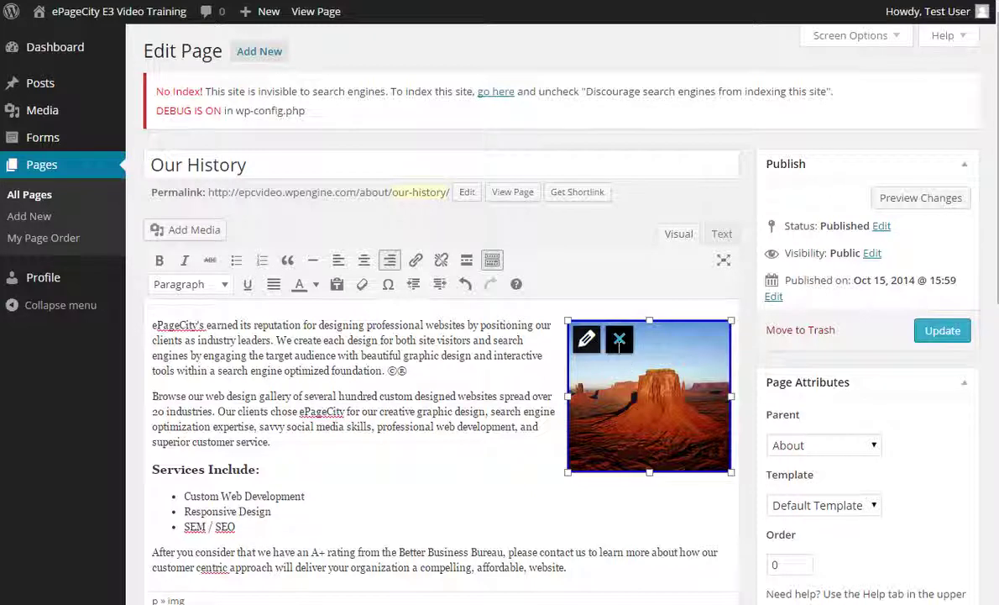
left_click(619, 338)
- Select the Desert image in the media library, request its permanent deletion and cancel the request
left_click(190, 227)
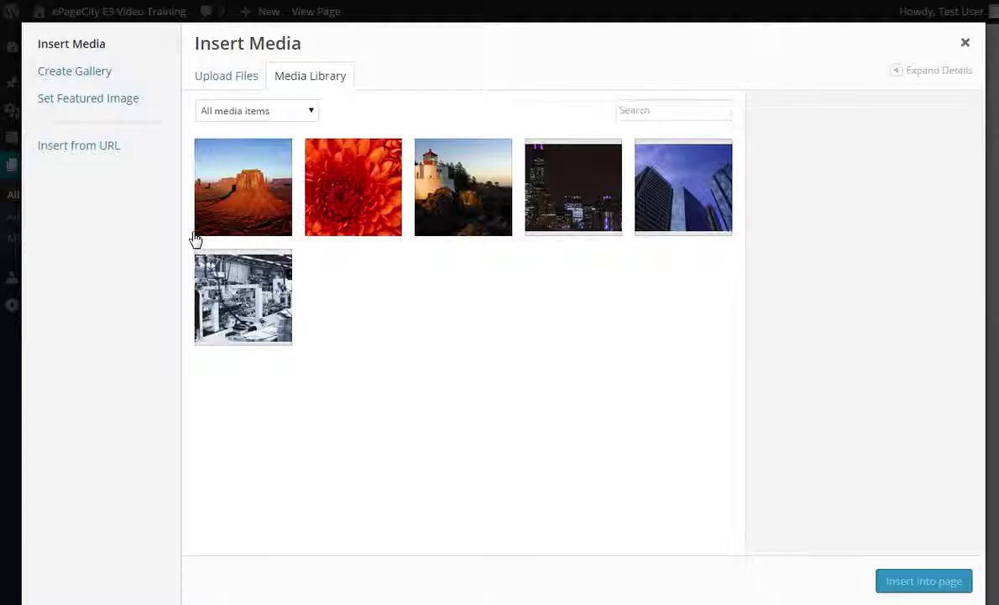
left_click(234, 158)
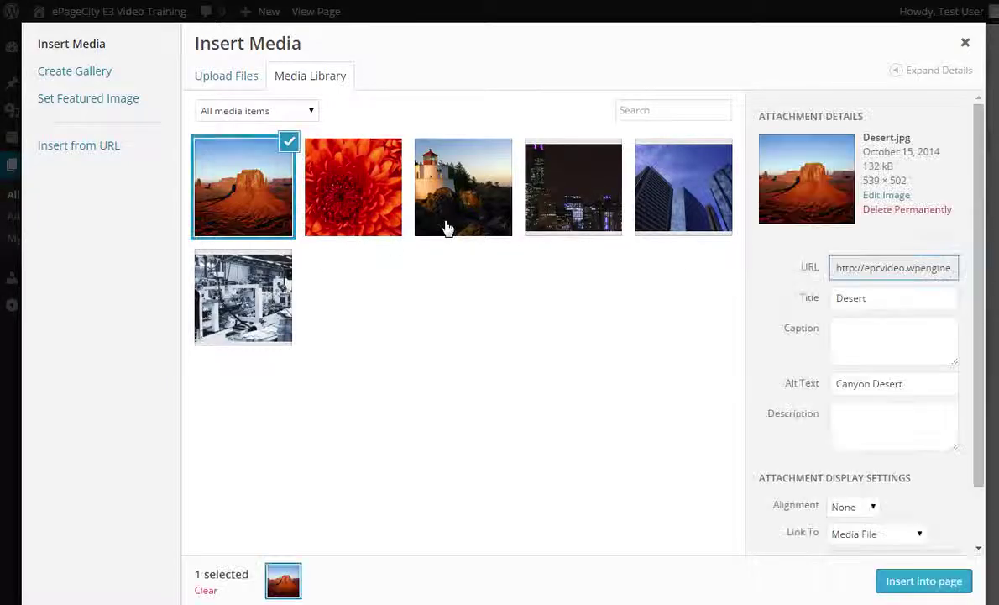
left_click(890, 213)
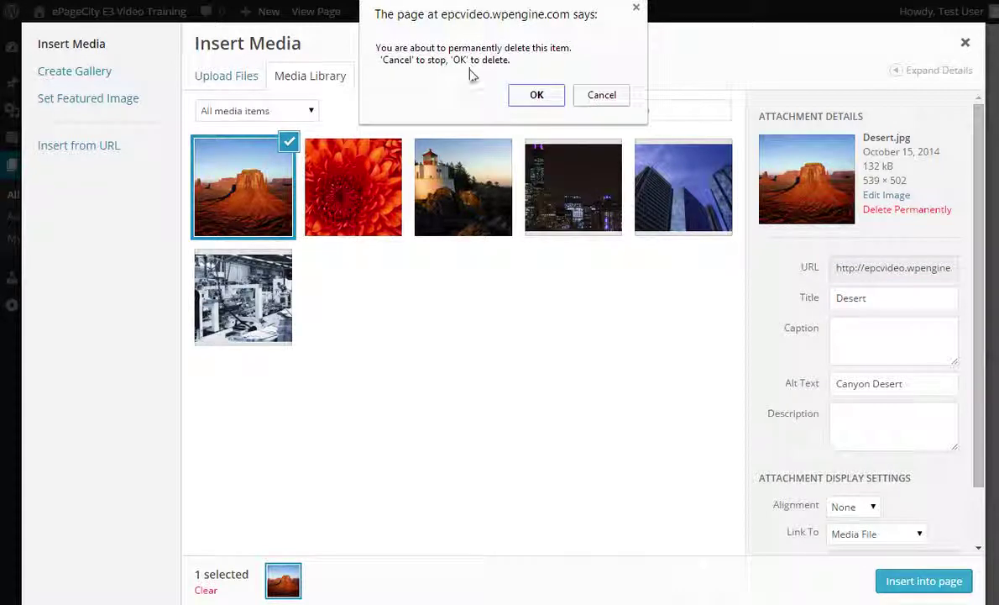
left_click(593, 101)
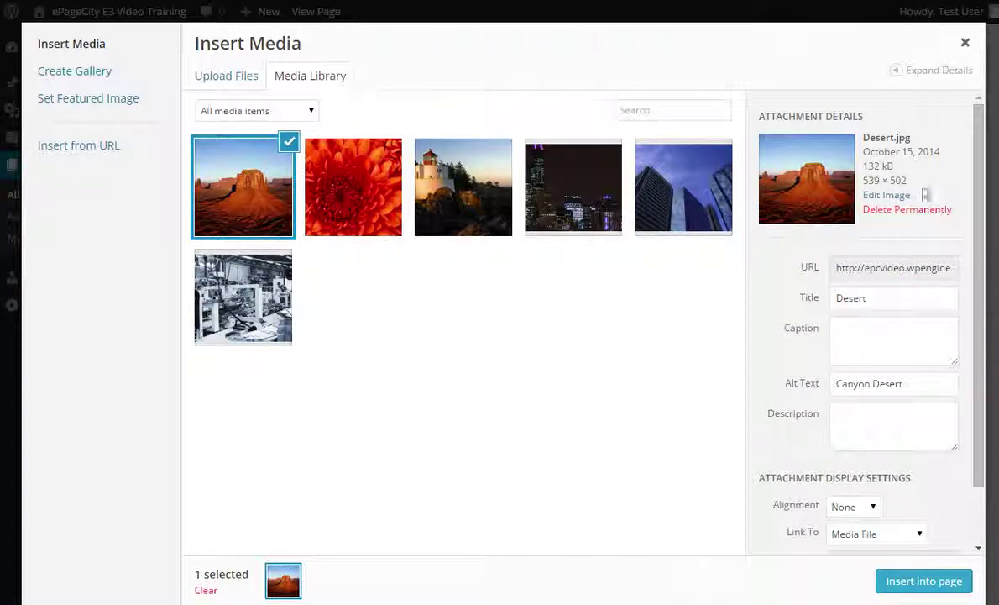
- Close the media library and undo the removal of the desert image from the page content
left_click(965, 43)
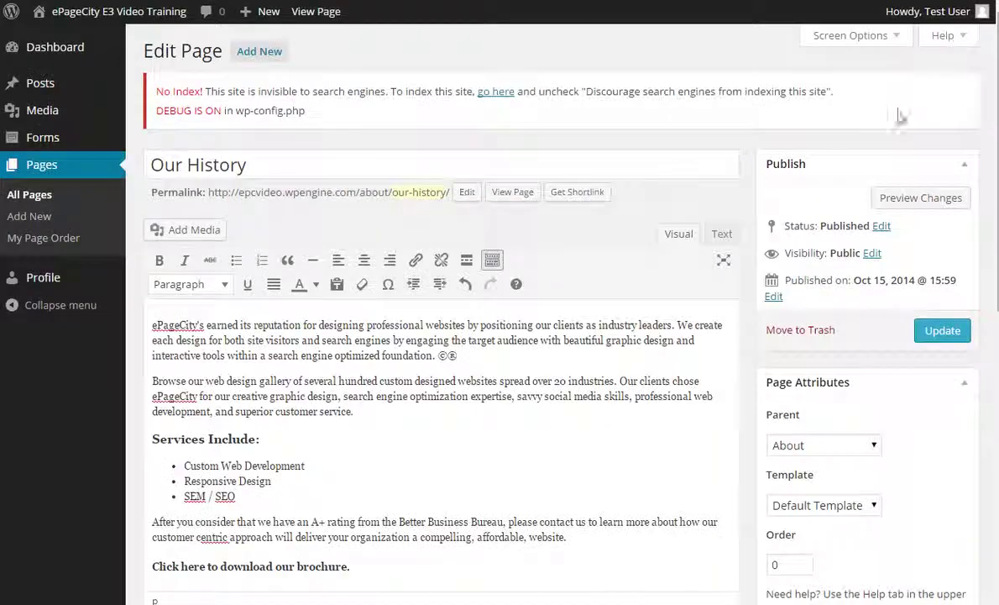
left_click(466, 284)
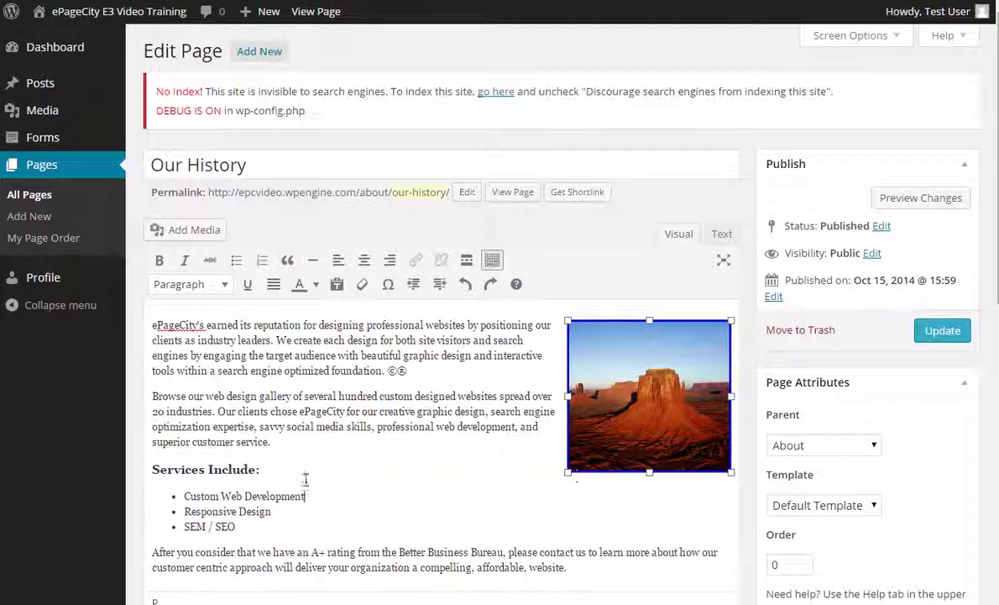
left_click(306, 495)
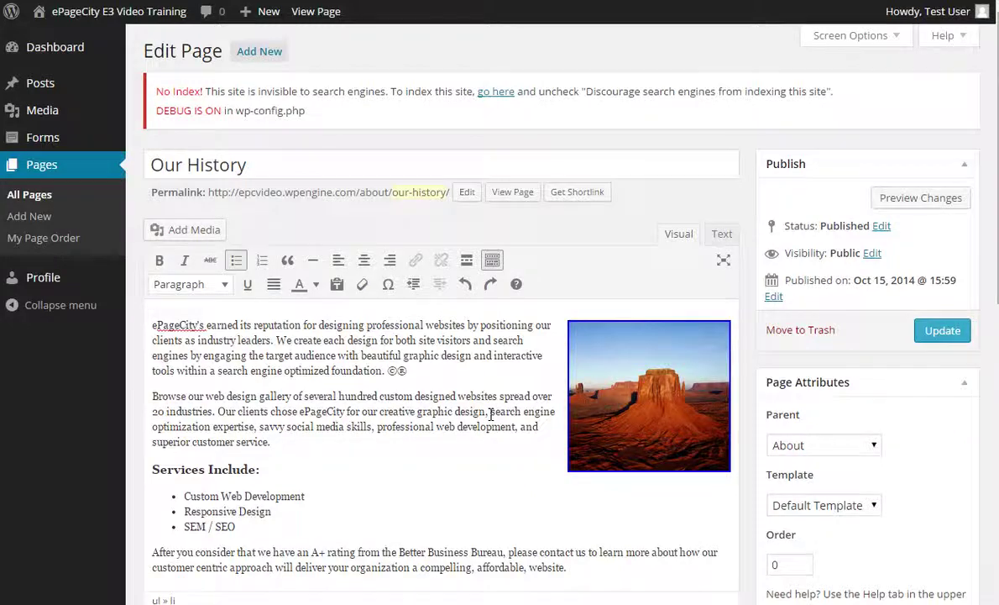
- Add an empty paragraph below the "Click here to download our brochure." heading
scroll(490, 414, "down", 2)
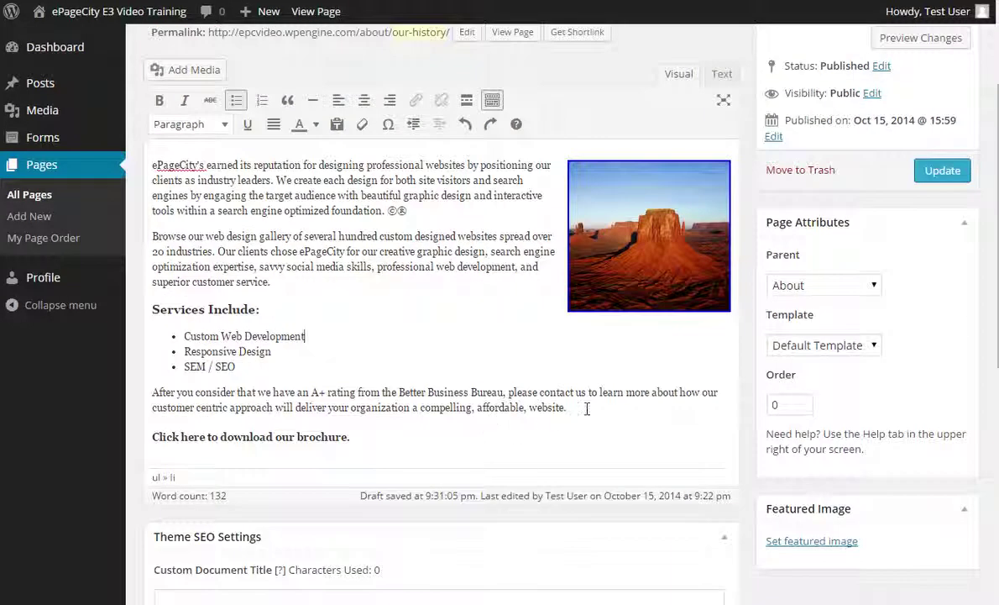
left_click(449, 437)
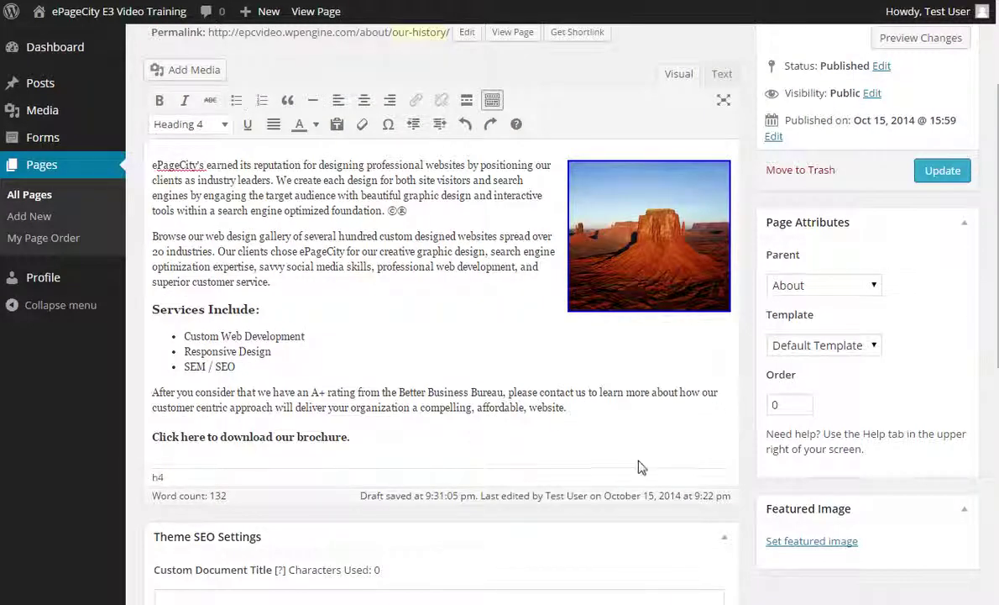
key("Return")
scroll(552, 391, "down", 2)
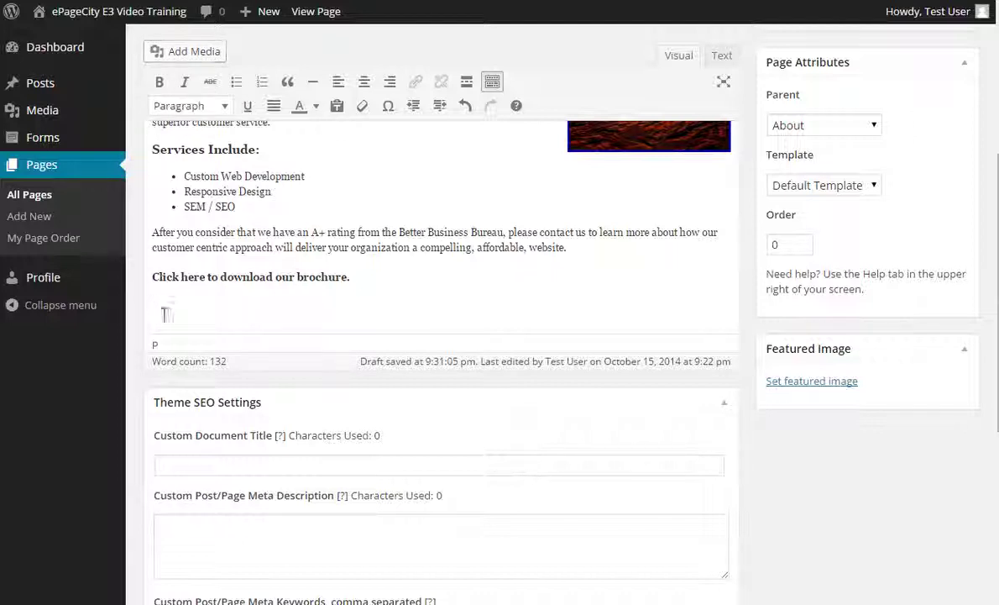
- Open the media insertion window, compare its file upload and library views, and select the Chrysanthemum image
left_click(190, 62)
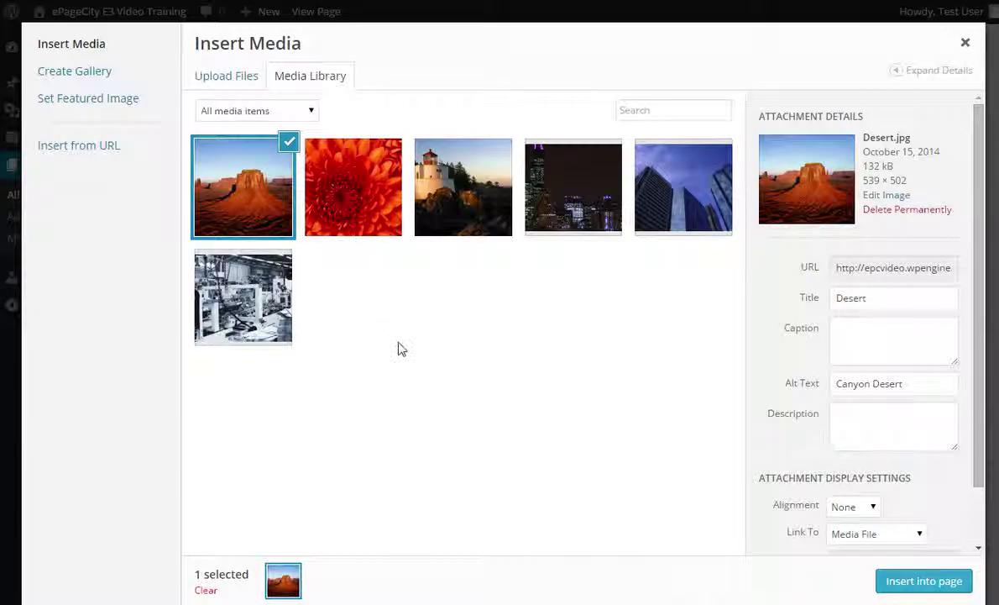
left_click(228, 80)
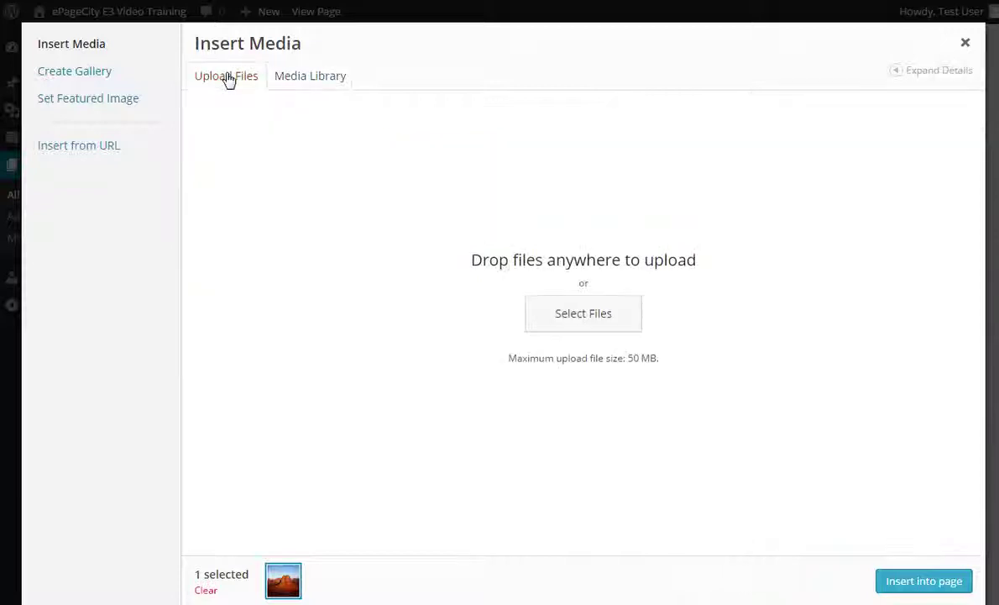
left_click(302, 80)
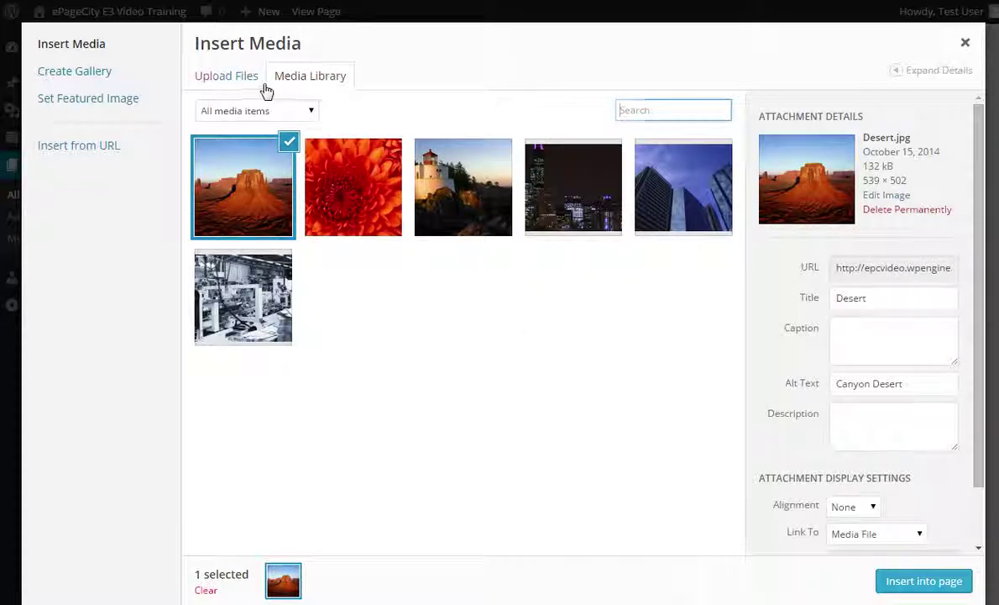
left_click(254, 81)
left_click(303, 84)
left_click(346, 210)
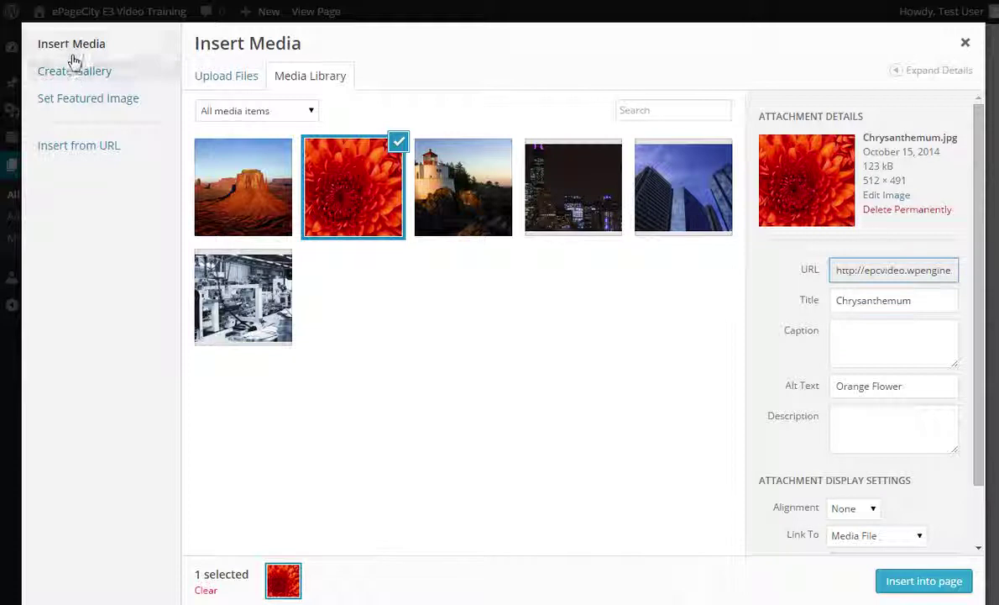
- Start a gallery and add the desert, lighthouse, night skyline, skyscraper and factory images to the selection
left_click(77, 76)
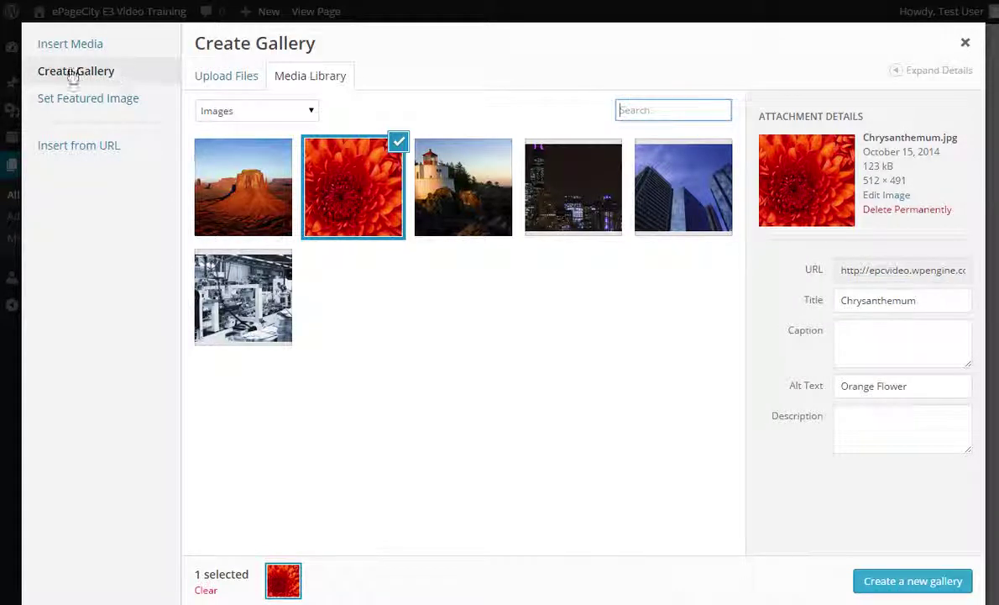
left_click(229, 81)
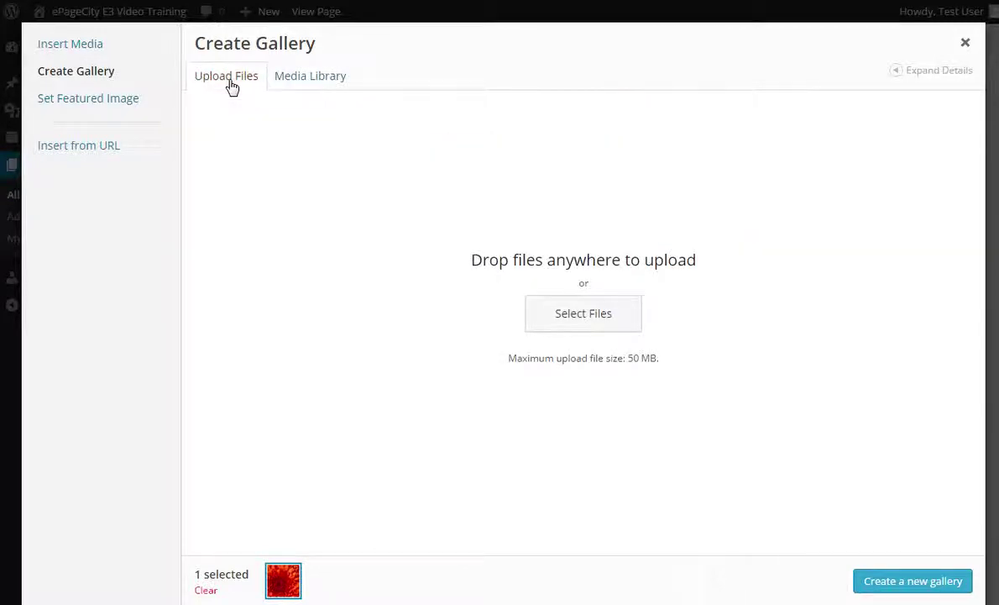
left_click(292, 84)
left_click(243, 172)
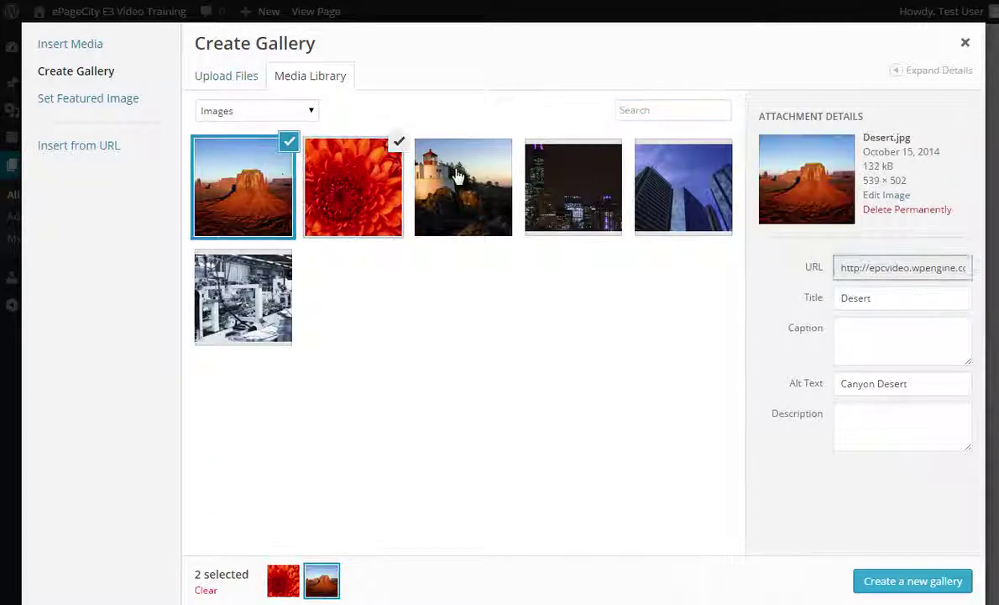
left_click(424, 175)
left_click(580, 183)
left_click(676, 187)
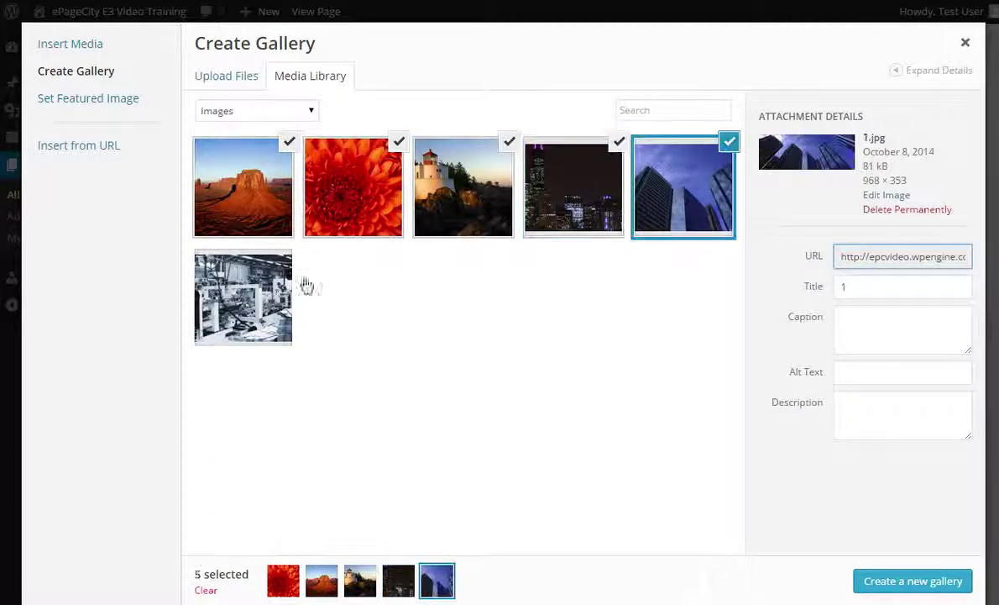
left_click(244, 277)
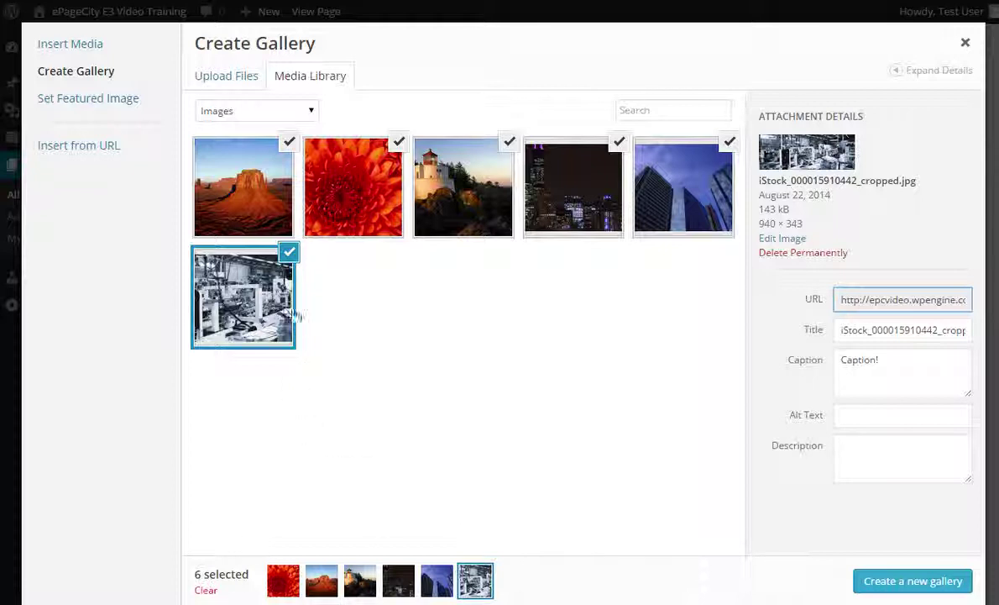
- Deselect the factory, skyscraper and night skyline images and add all three back to the gallery selection
left_click(288, 254)
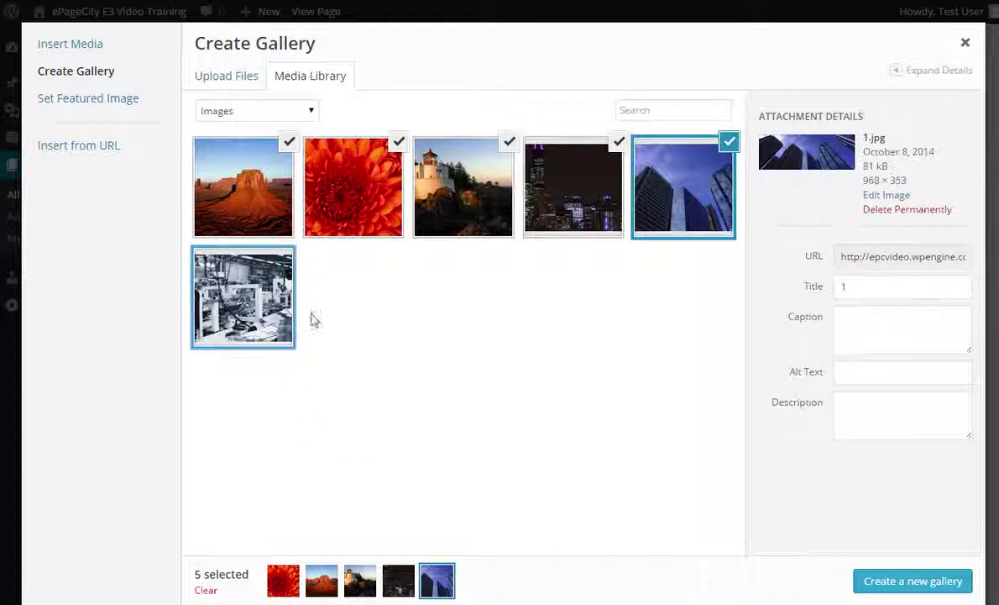
left_click(730, 148)
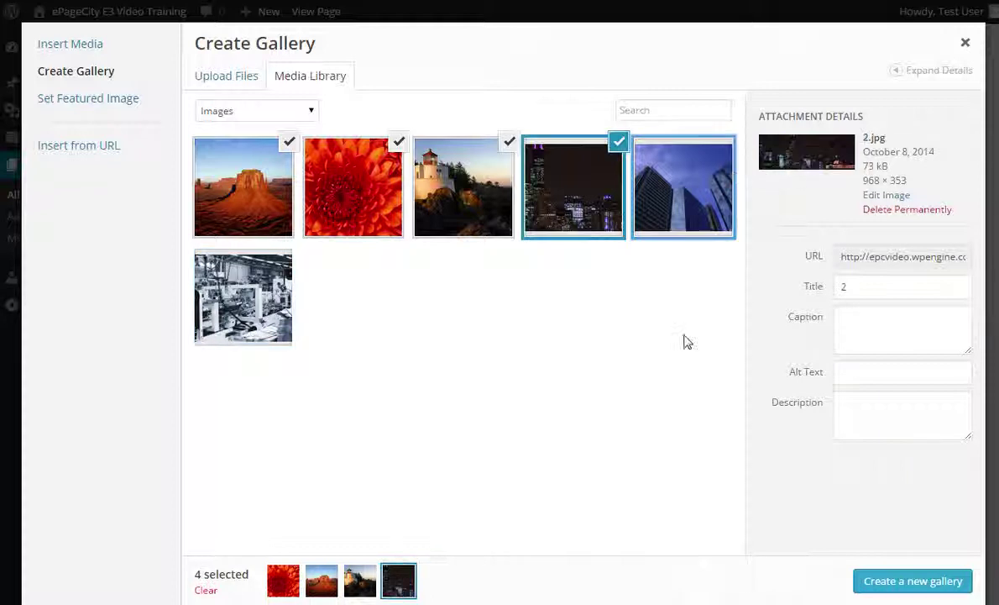
left_click(619, 141)
left_click(576, 210)
left_click(682, 186)
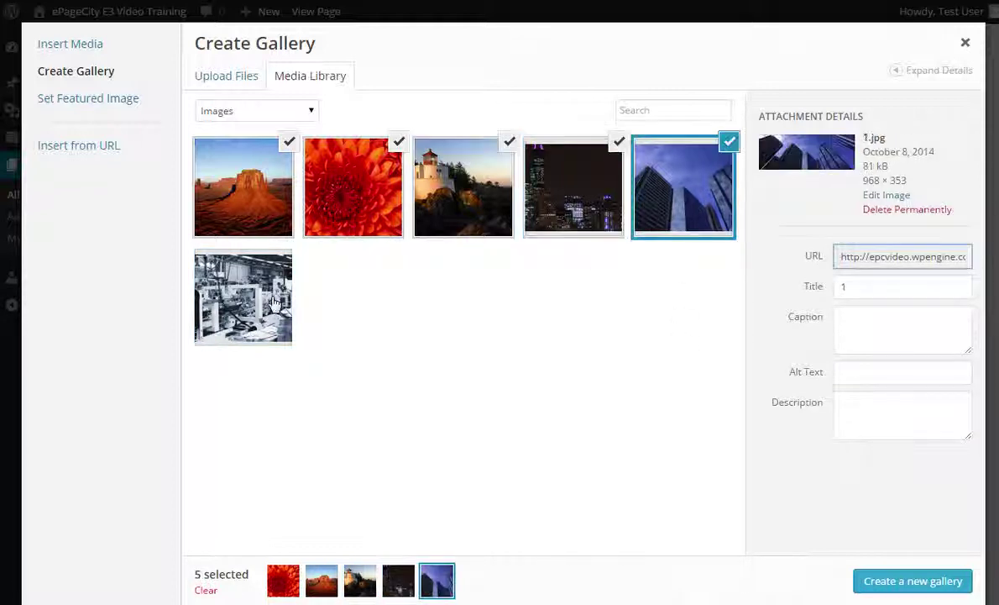
left_click(243, 296)
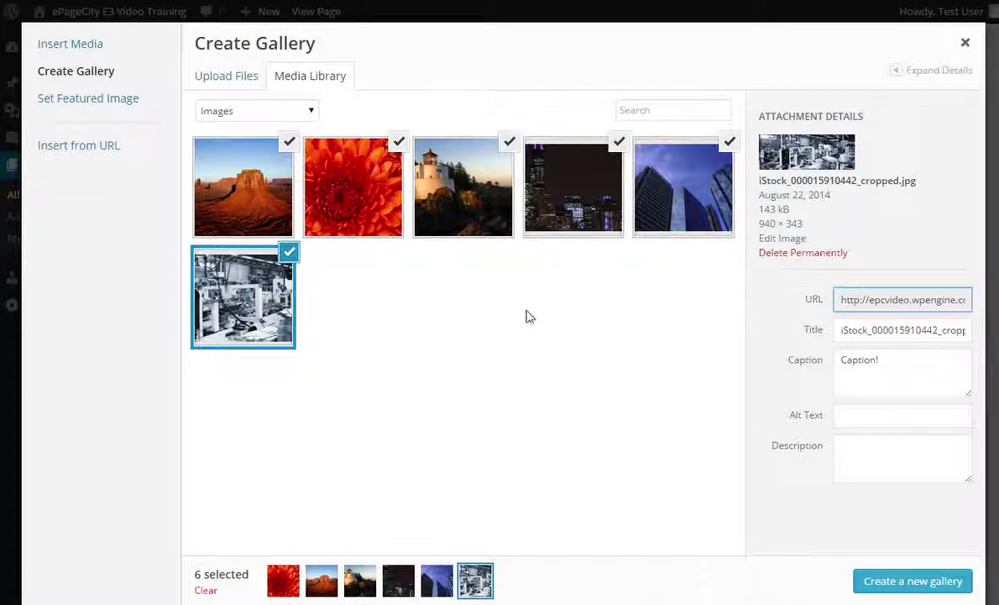
- Create the gallery and reorder its images as factory, skyscrapers, lighthouse, desert, night skyline and chrysanthemum
left_click(890, 581)
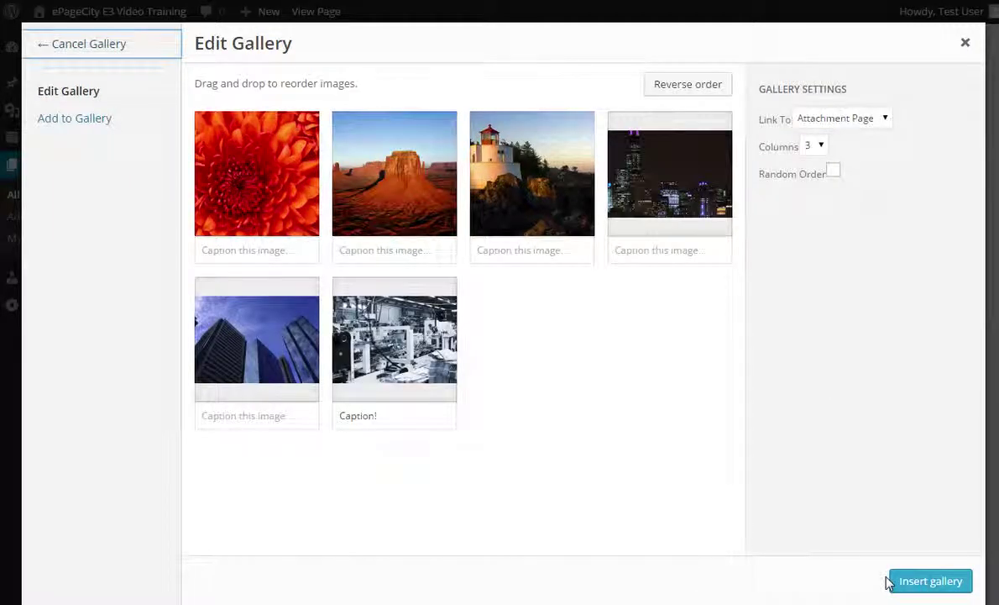
left_click_drag(377, 319, 265, 327)
left_click_drag(555, 178, 404, 207)
left_click_drag(395, 335, 339, 261)
- Examine the caption fields of the gallery images, including the factory image's existing caption text
left_click_drag(258, 249, 185, 250)
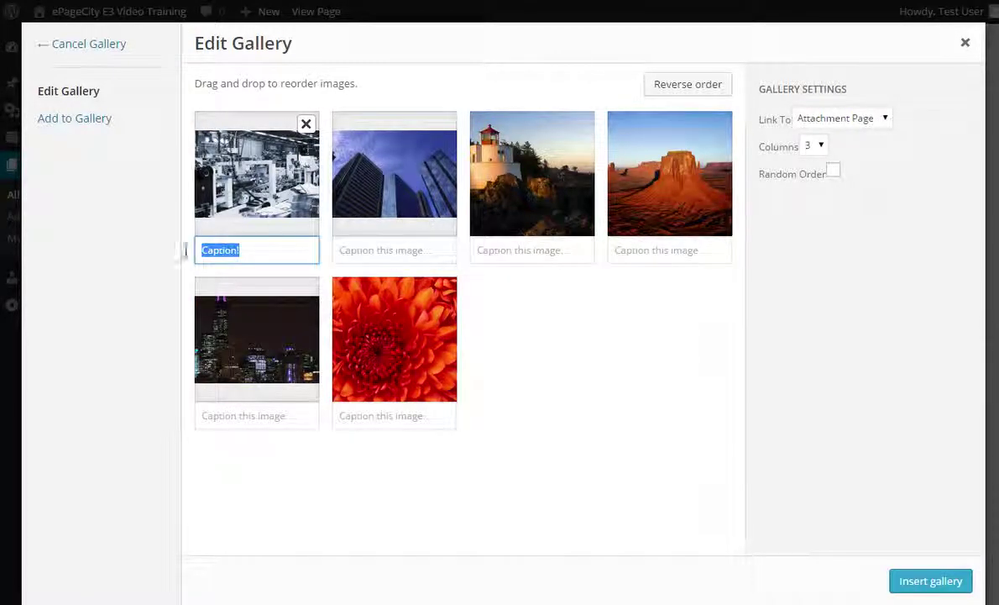
left_click(408, 250)
left_click(516, 252)
left_click(633, 250)
left_click(386, 415)
left_click(277, 415)
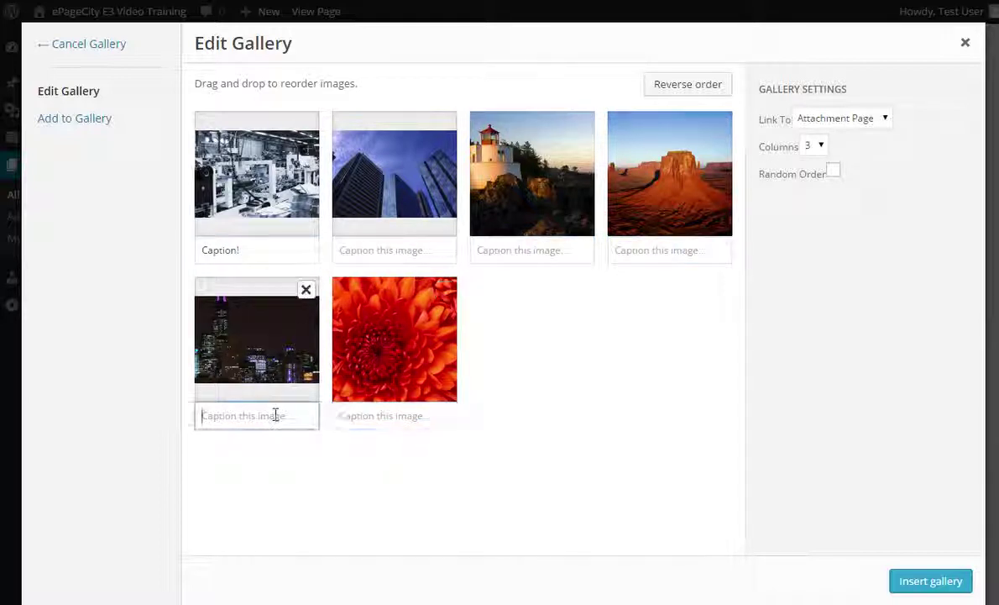
left_click(259, 249)
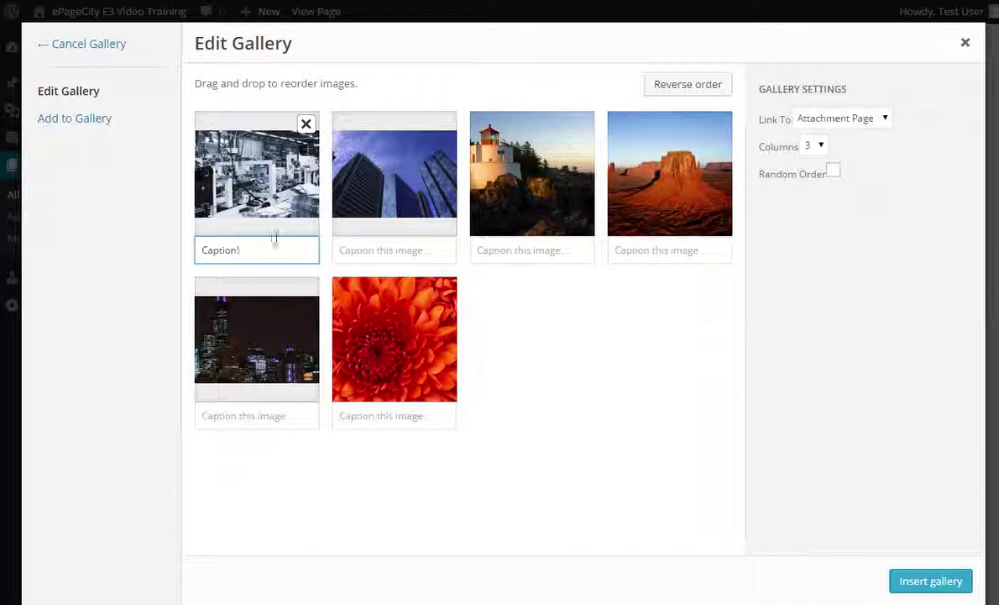
left_click_drag(220, 246, 196, 232)
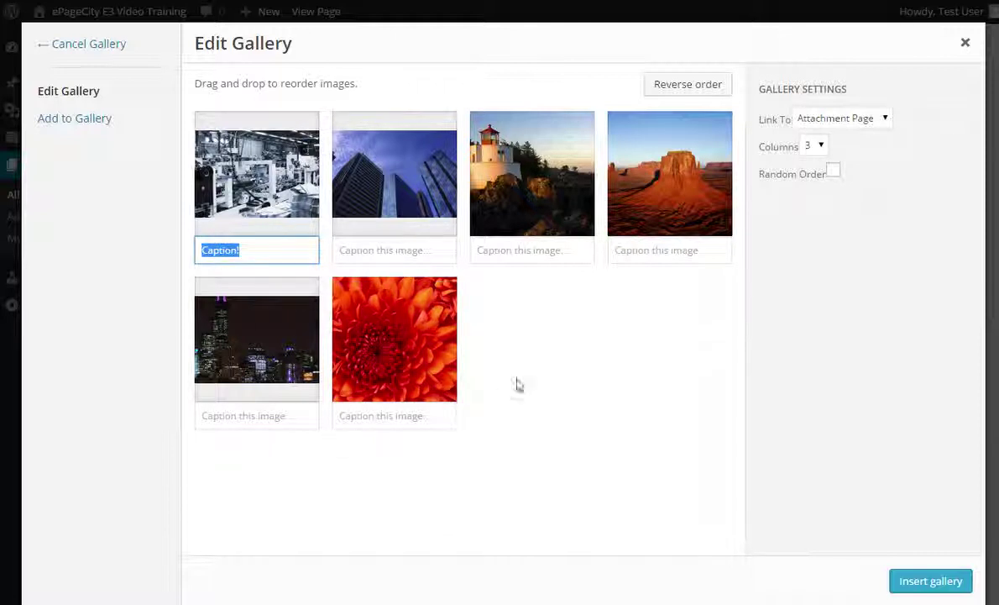
left_click(518, 327)
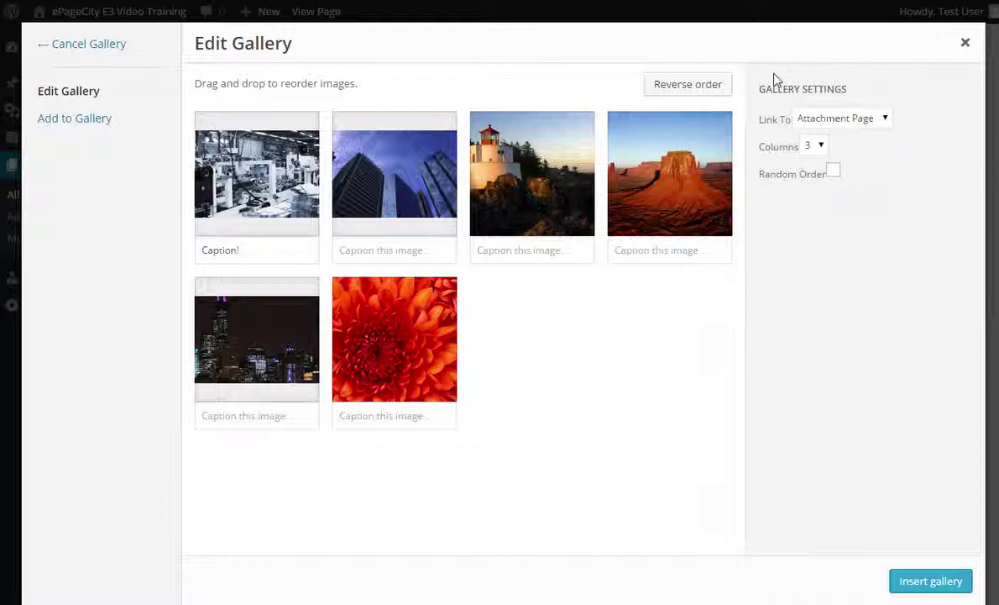
- Try four columns and random order for the gallery, and restore three columns with random order off
left_click(820, 149)
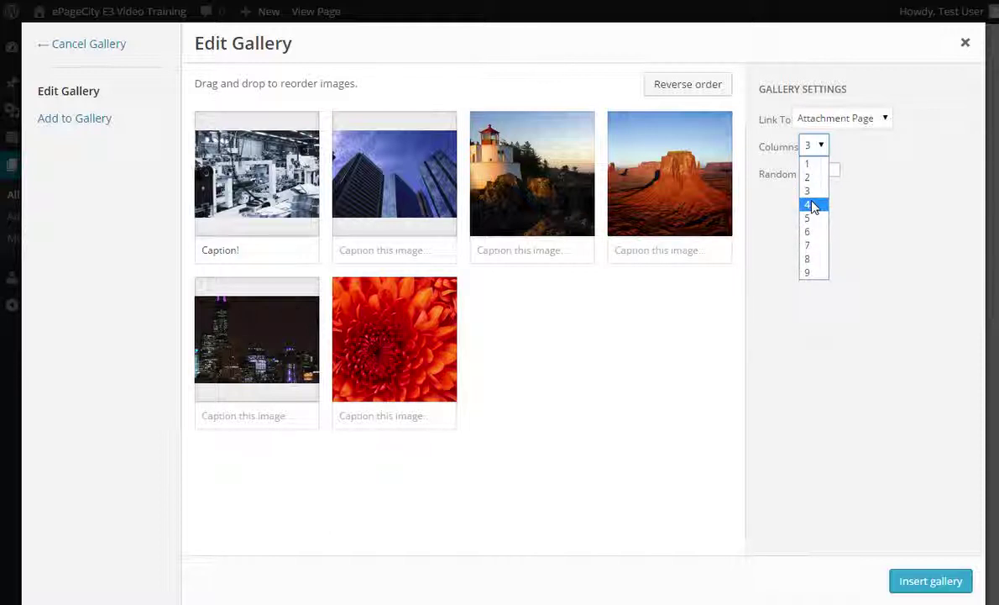
key("Escape")
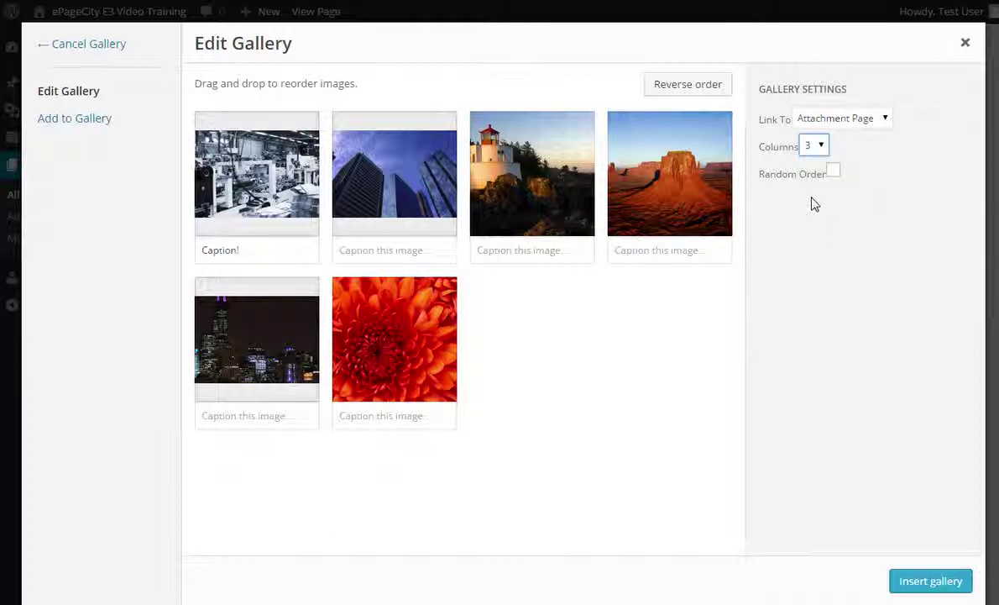
left_click(826, 162)
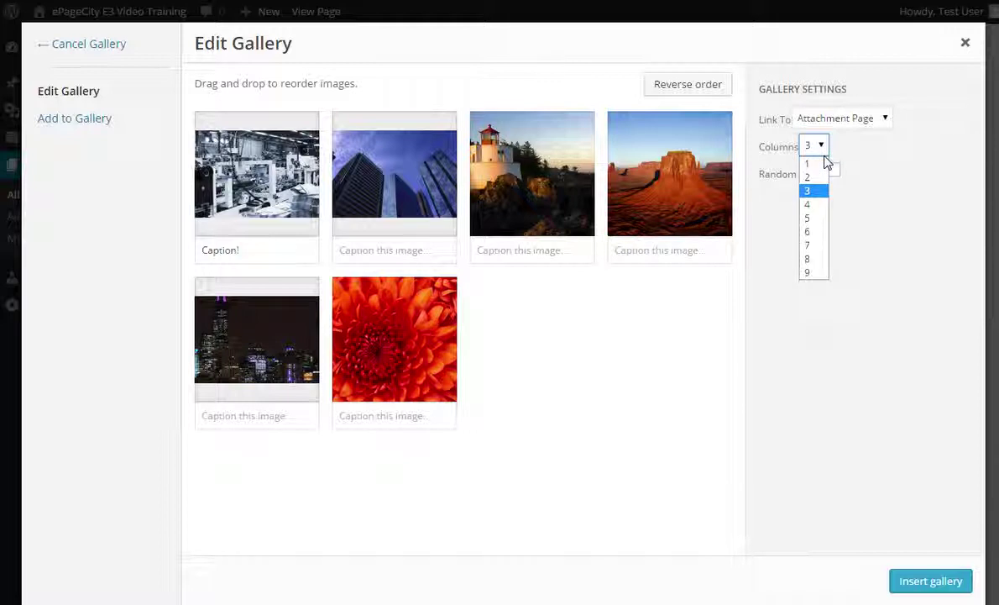
left_click(813, 205)
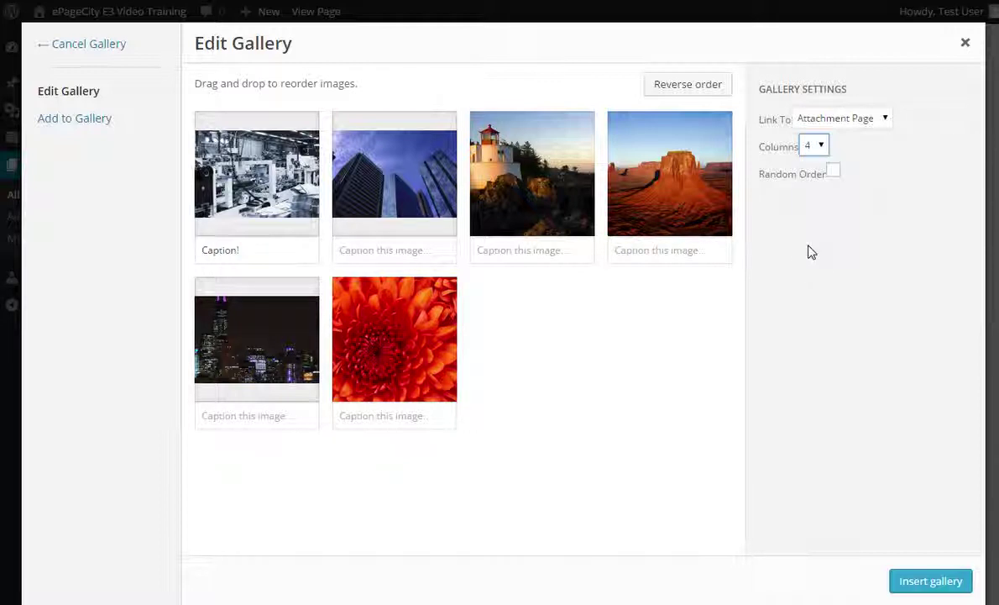
left_click(827, 160)
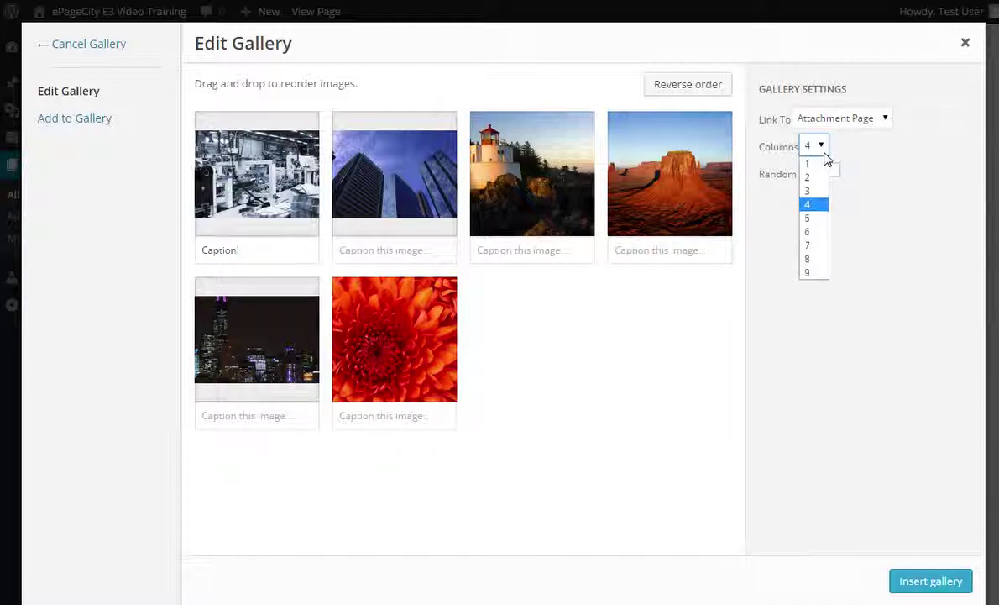
left_click(823, 190)
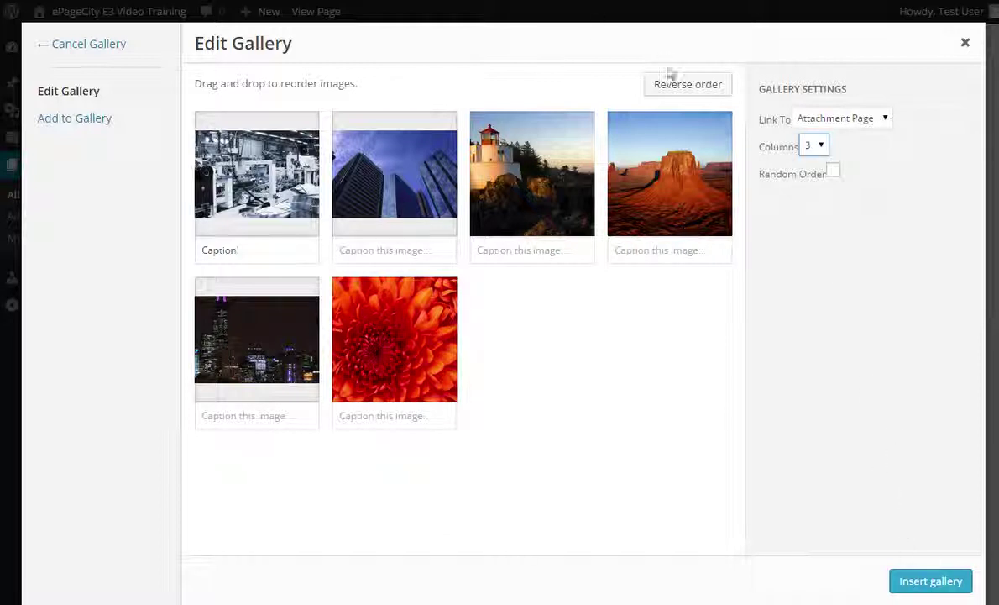
left_click(835, 174)
left_click(835, 175)
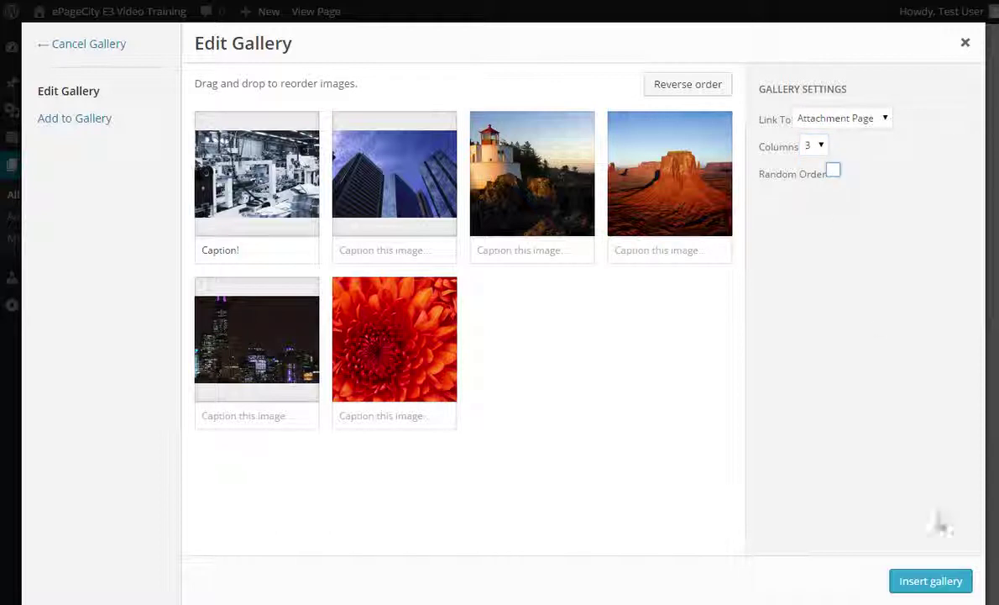
- Insert the gallery below the brochure heading and select it in the page content
left_click(924, 581)
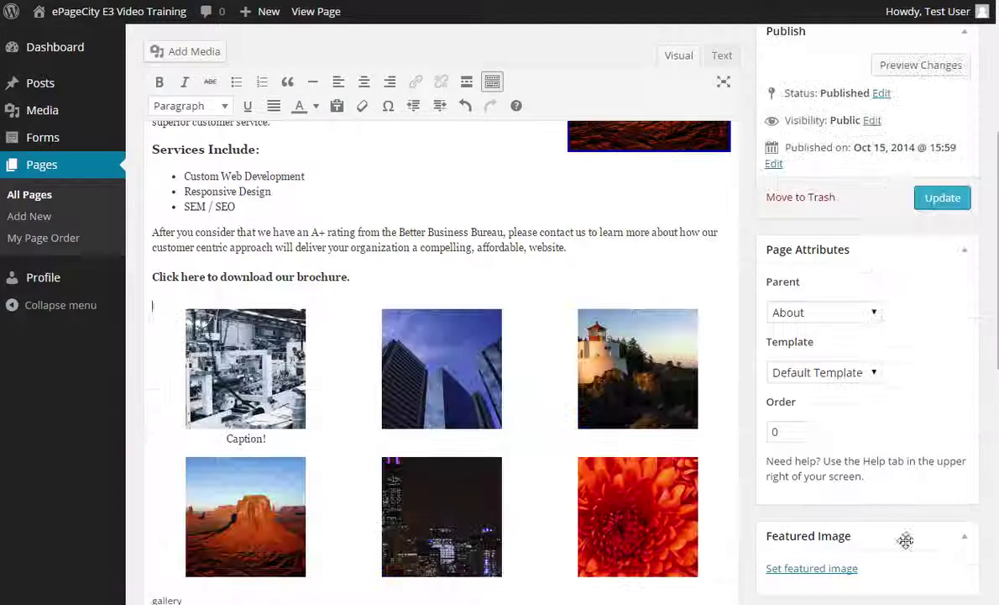
scroll(639, 318, "down", 1)
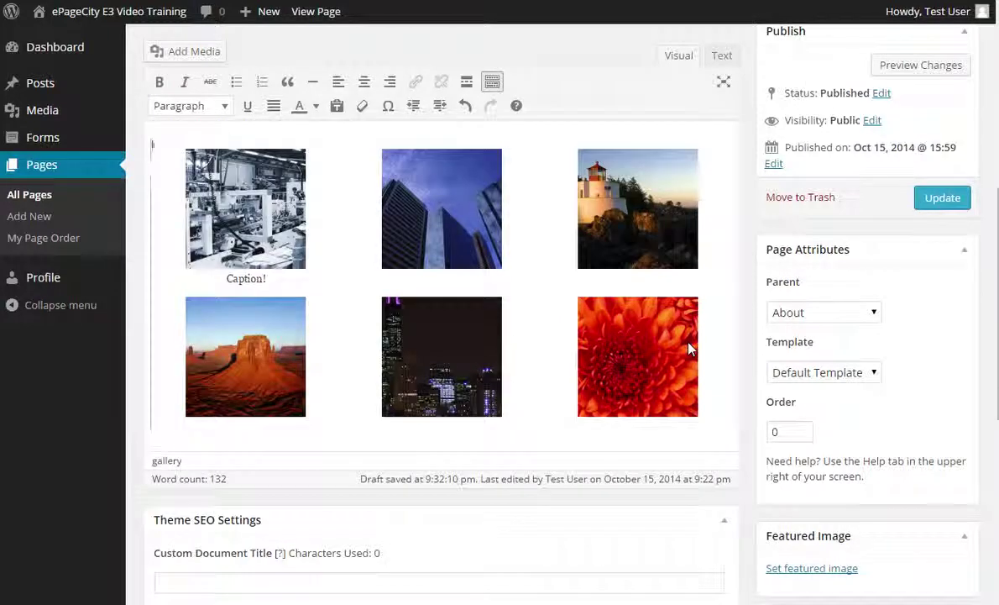
left_click(475, 370)
scroll(528, 369, "up", 1)
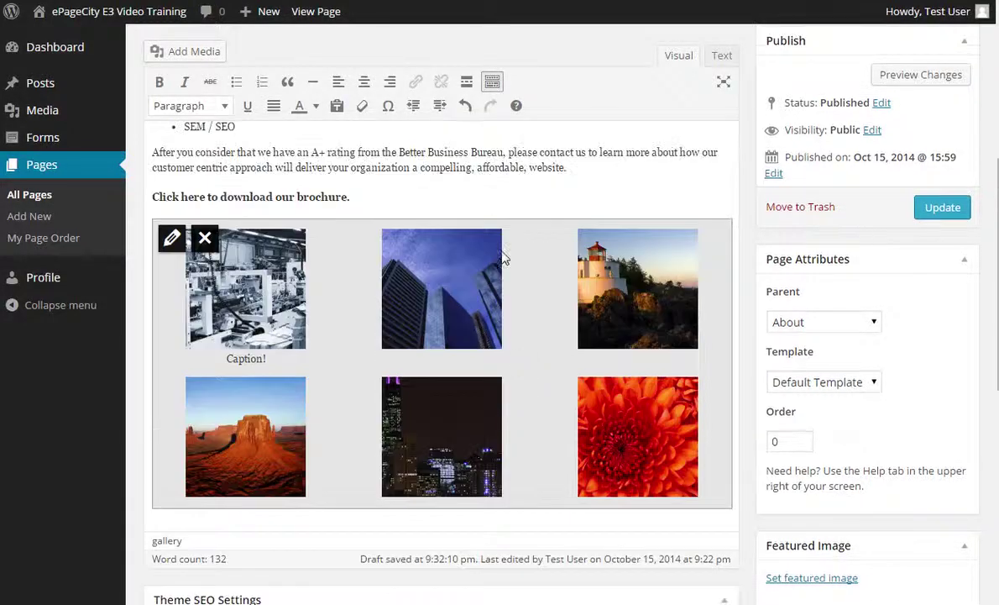
- Preview the page changes and examine the gallery below the brochure heading, including the factory image's caption
left_click(440, 193)
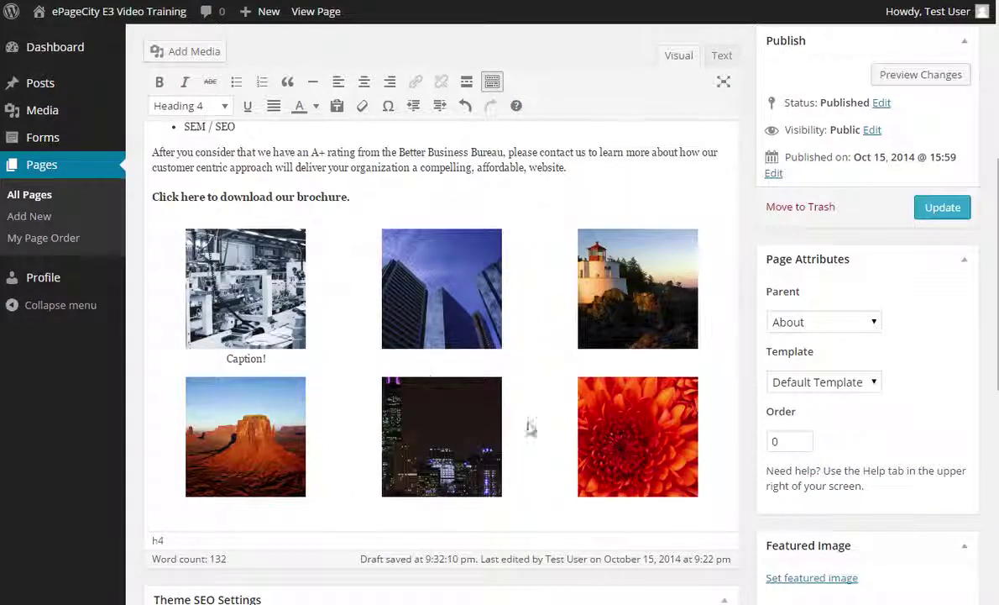
left_click(396, 353)
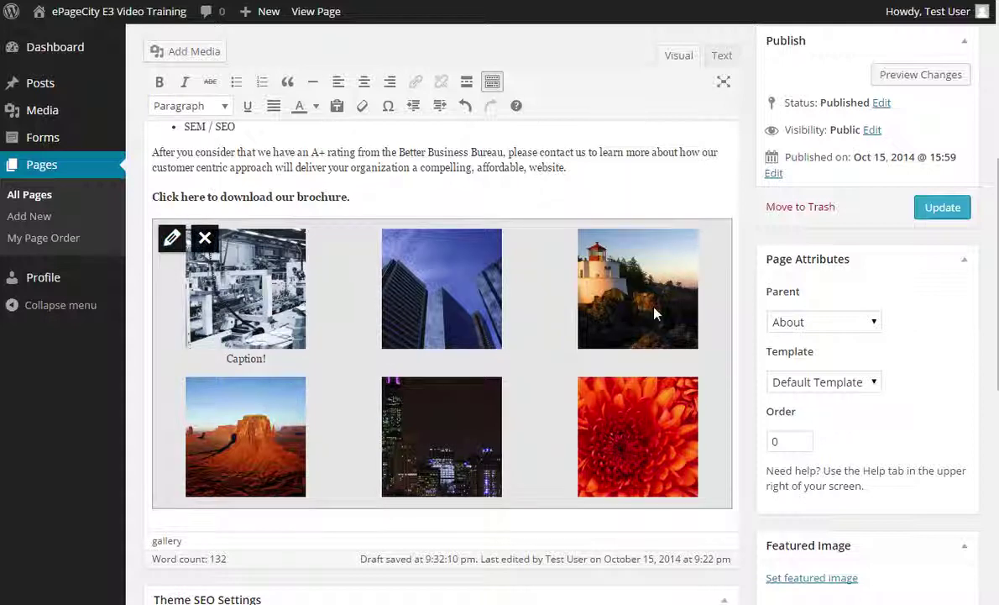
left_click(583, 186)
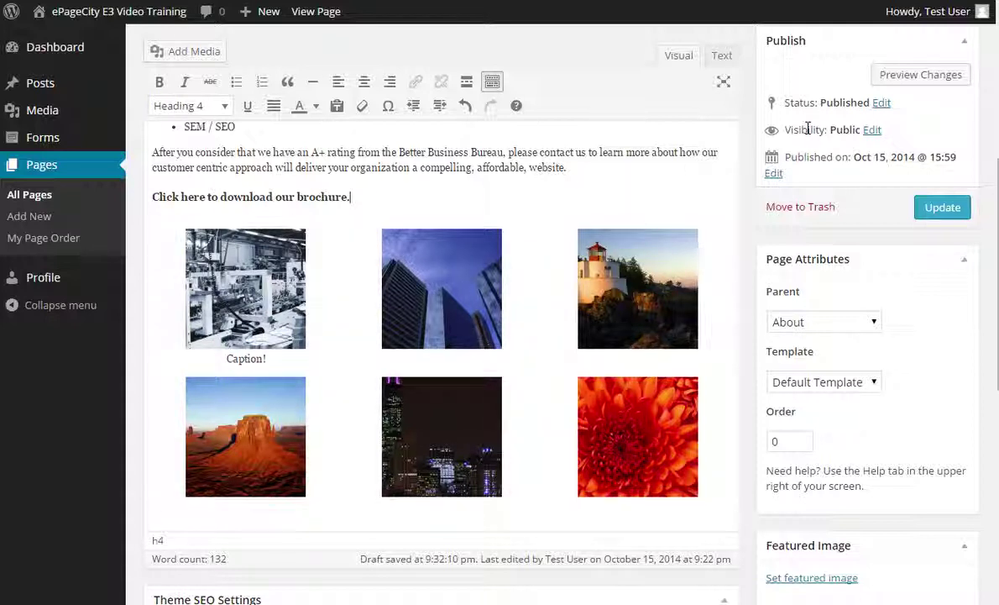
left_click(914, 83)
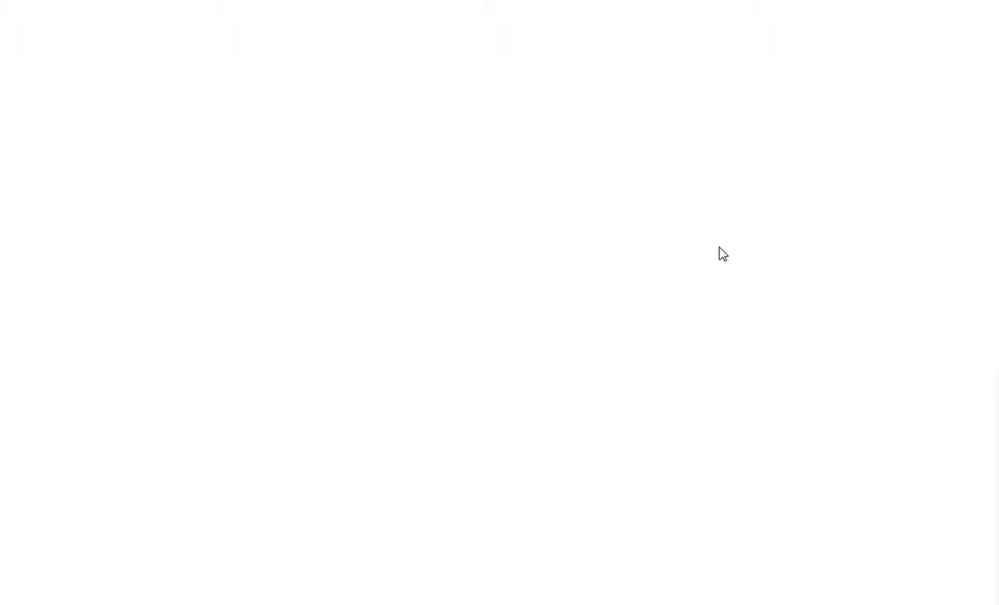
scroll(531, 357, "down", 3)
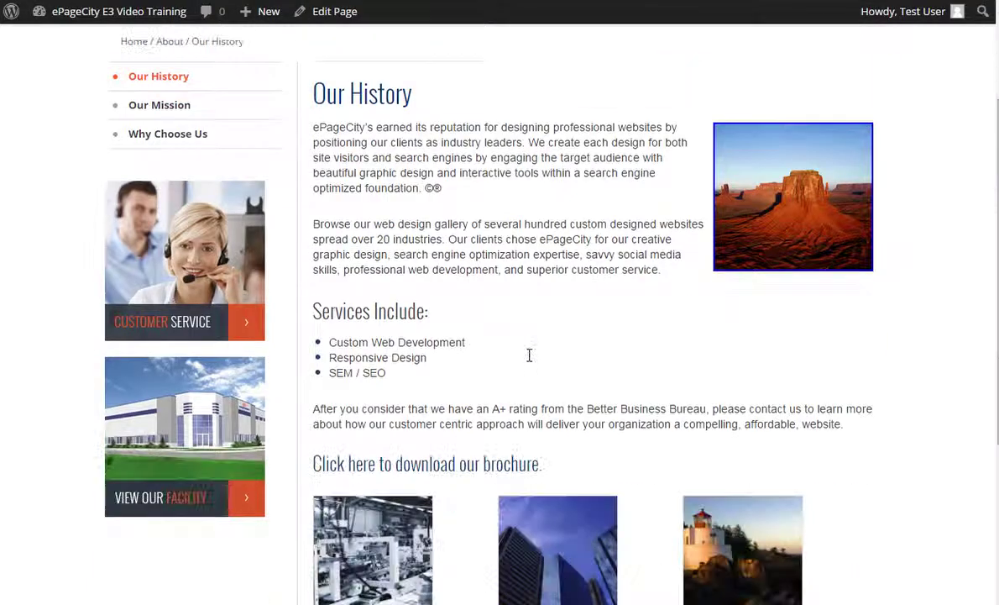
scroll(531, 361, "down", 3)
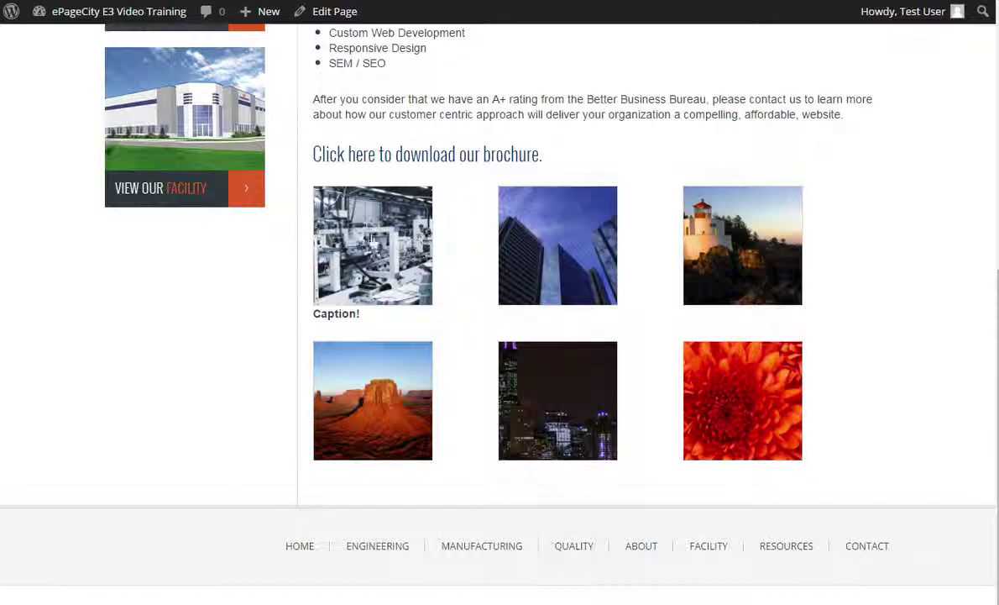
left_click_drag(313, 313, 375, 321)
left_click(379, 326)
- View the gallery's factory image enlarged, browse forward and back through the neighbouring images, and close the enlarged view
left_click(380, 242)
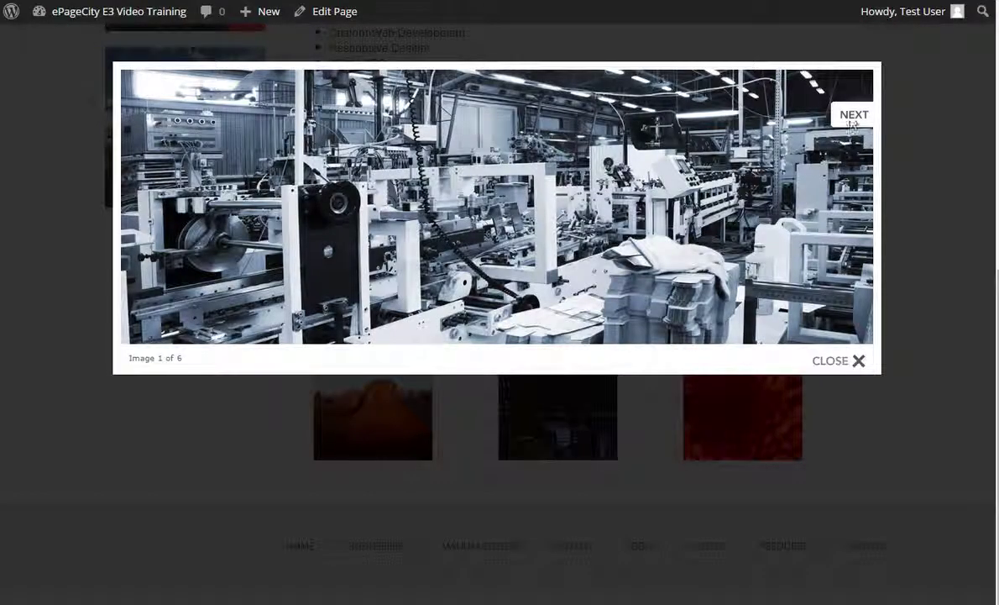
left_click(853, 119)
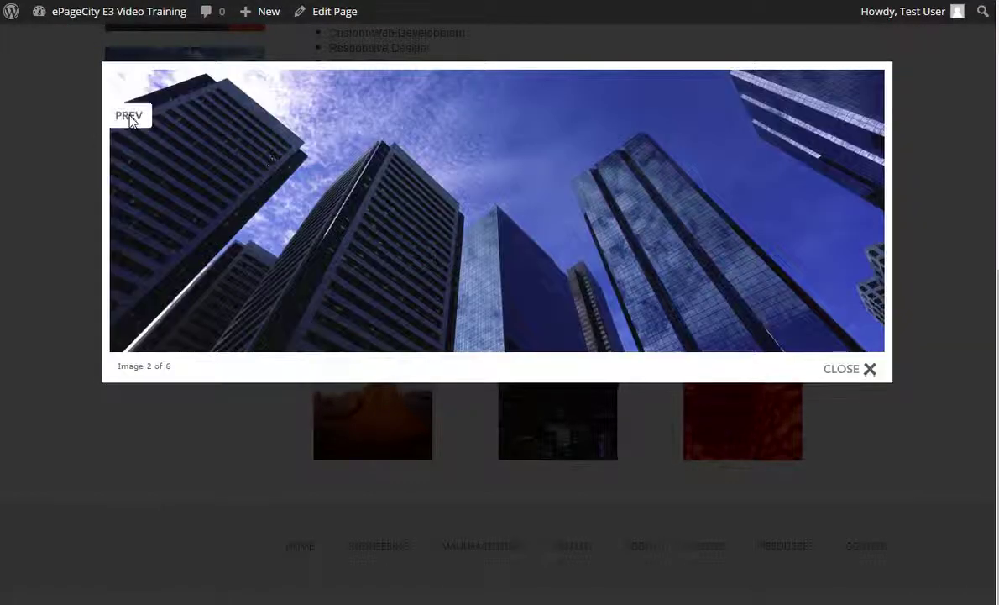
left_click(130, 119)
left_click(856, 123)
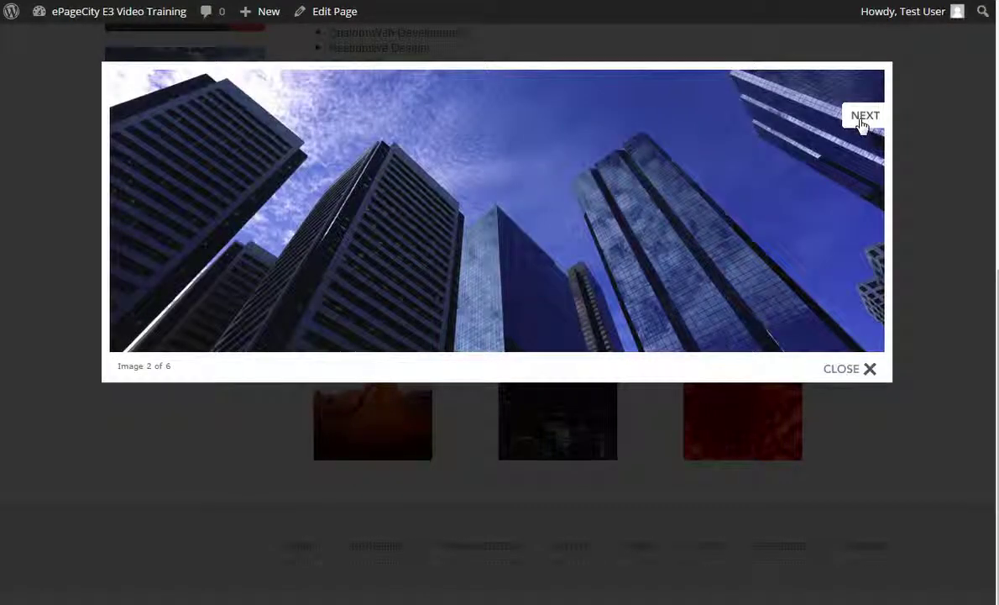
left_click(861, 124)
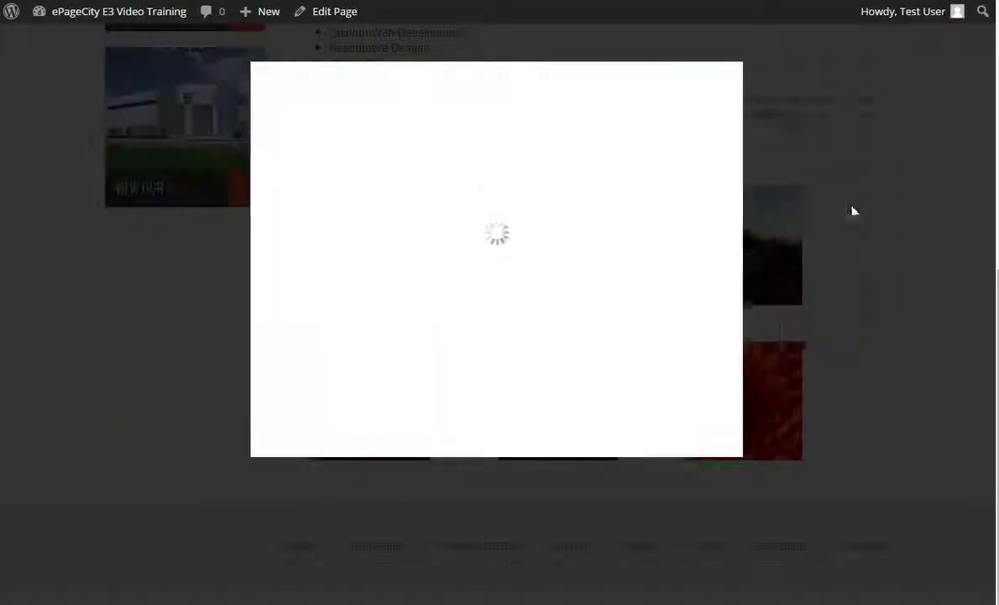
left_click(676, 495)
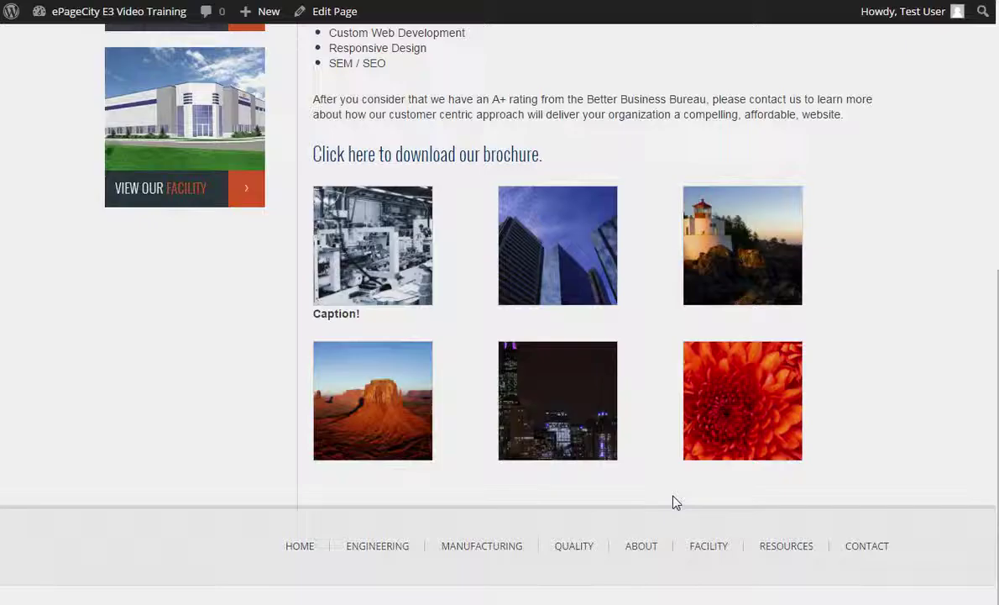
scroll(538, 340, "up", 4)
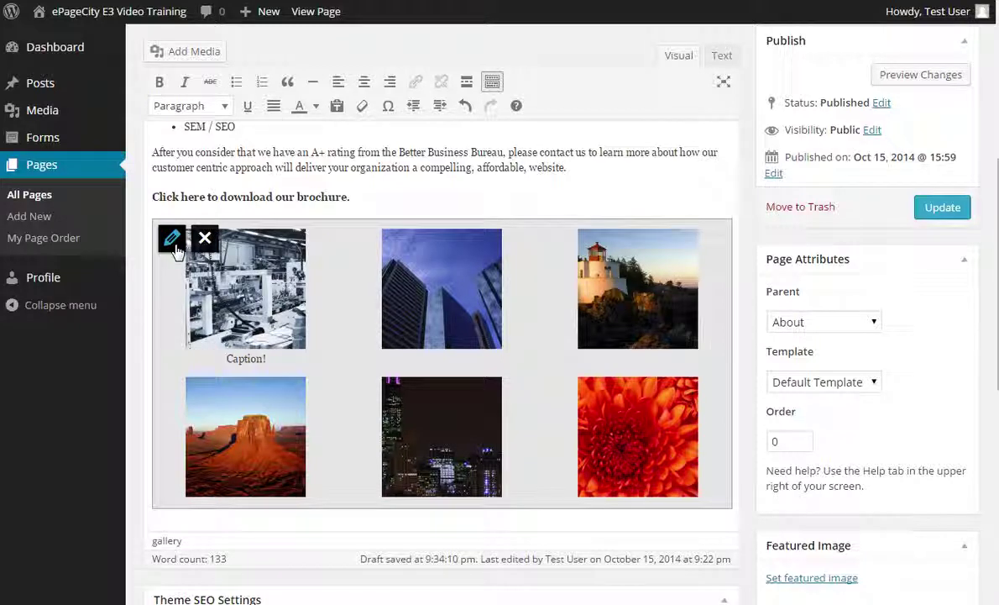
- Edit the inserted gallery to remove the chrysanthemum image and update the gallery
left_click(174, 243)
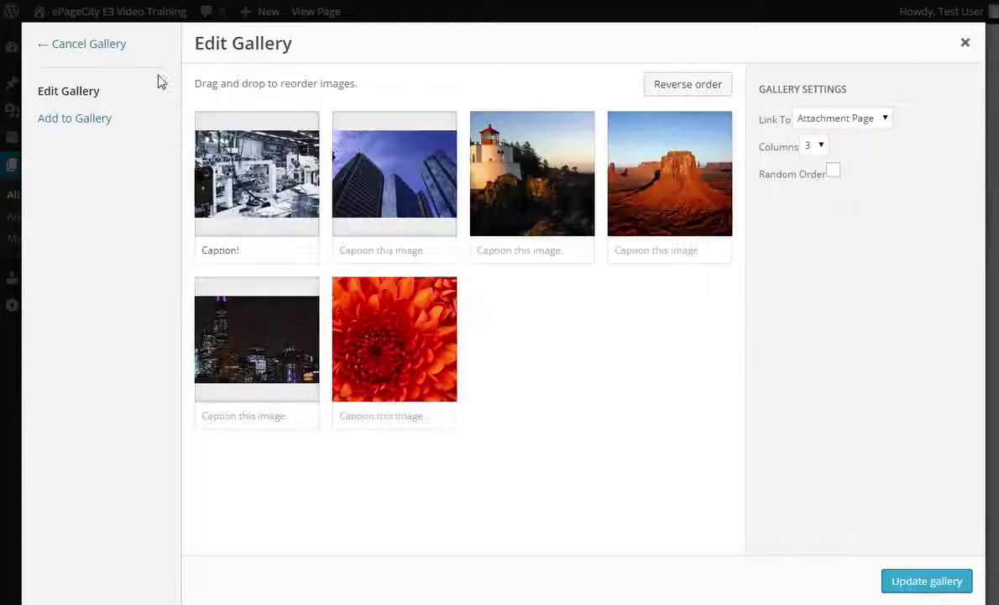
left_click(93, 133)
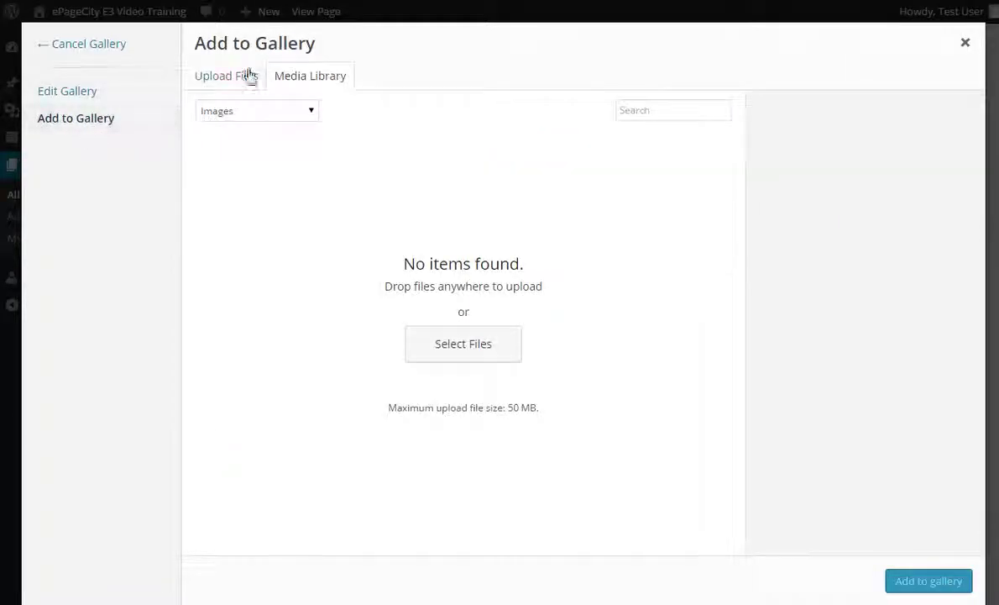
left_click(110, 99)
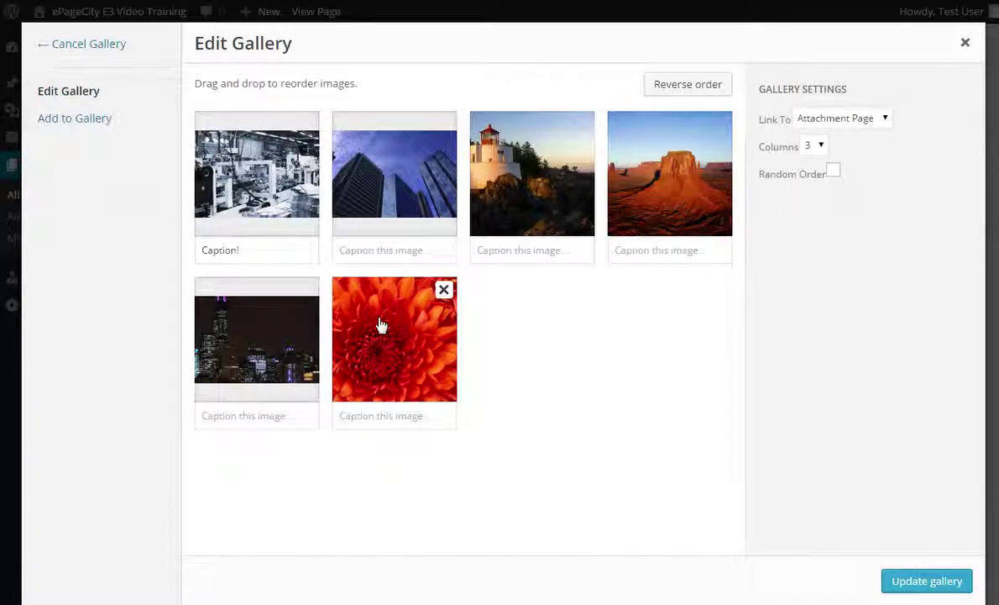
left_click(399, 294)
left_click(444, 290)
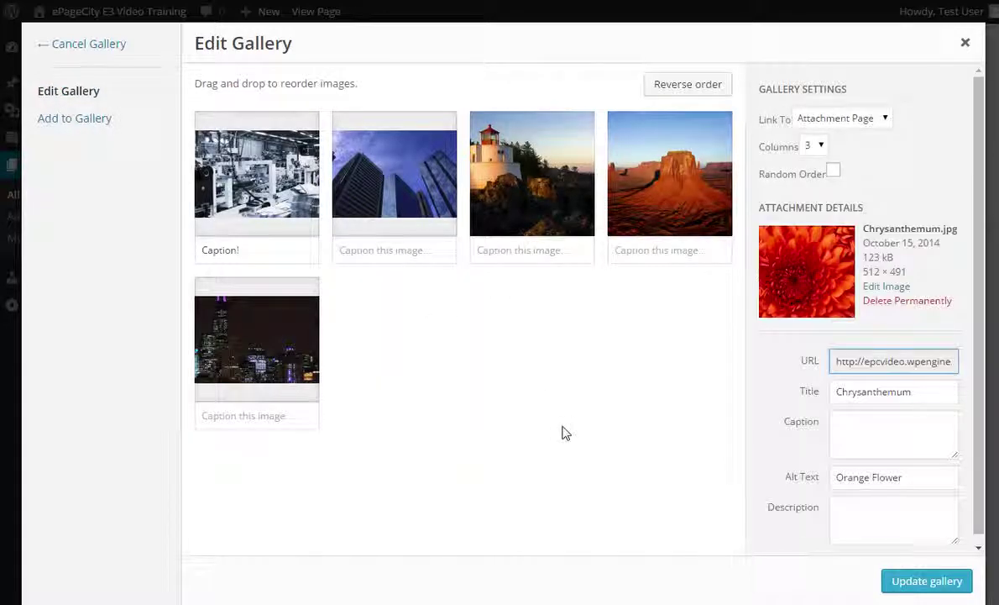
left_click(919, 581)
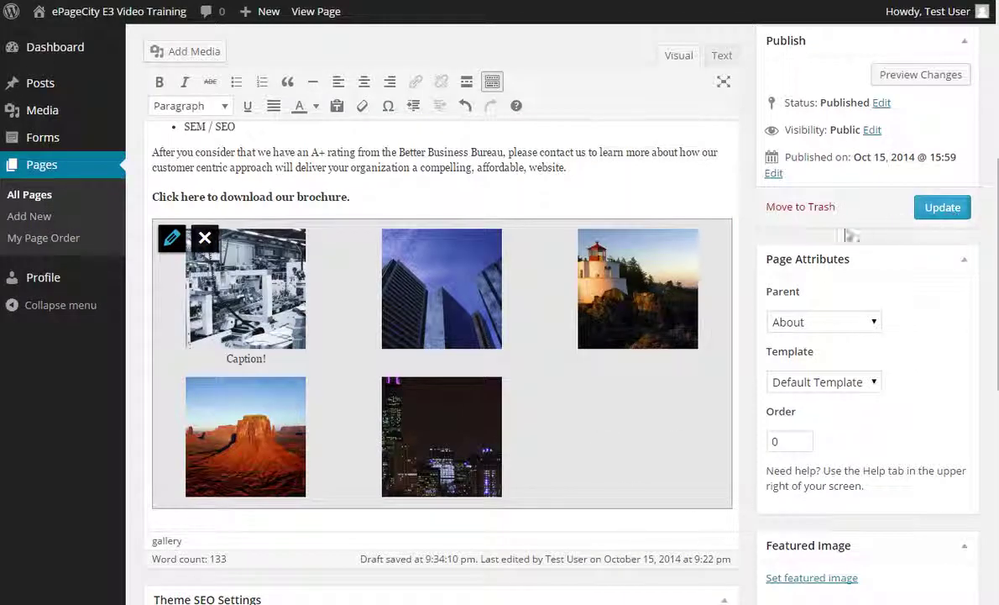
- Update the Our History page and view the published page down to its gallery
left_click(942, 208)
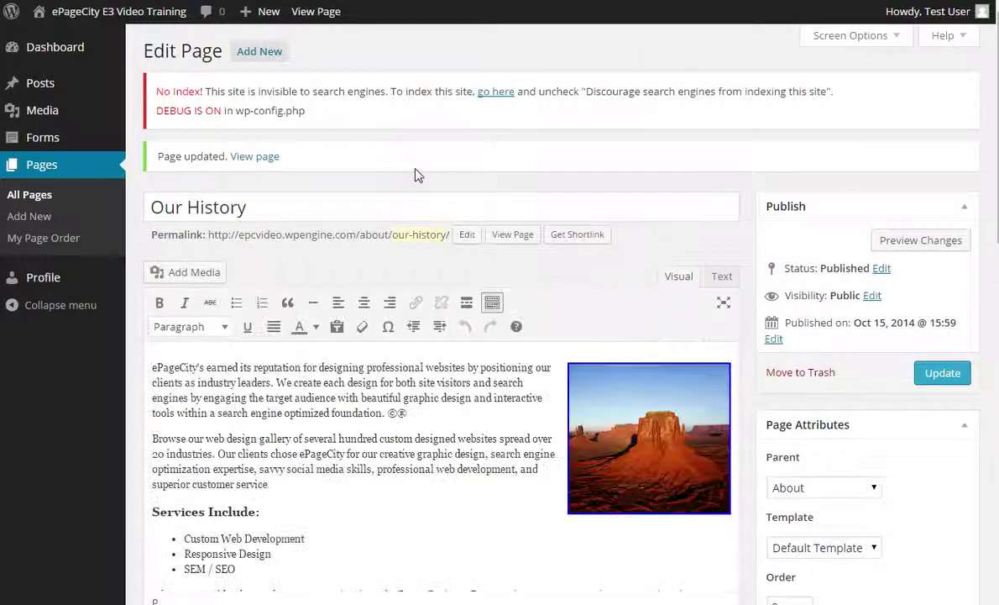
left_click(315, 12)
scroll(611, 432, "down", 1)
scroll(610, 432, "down", 4)
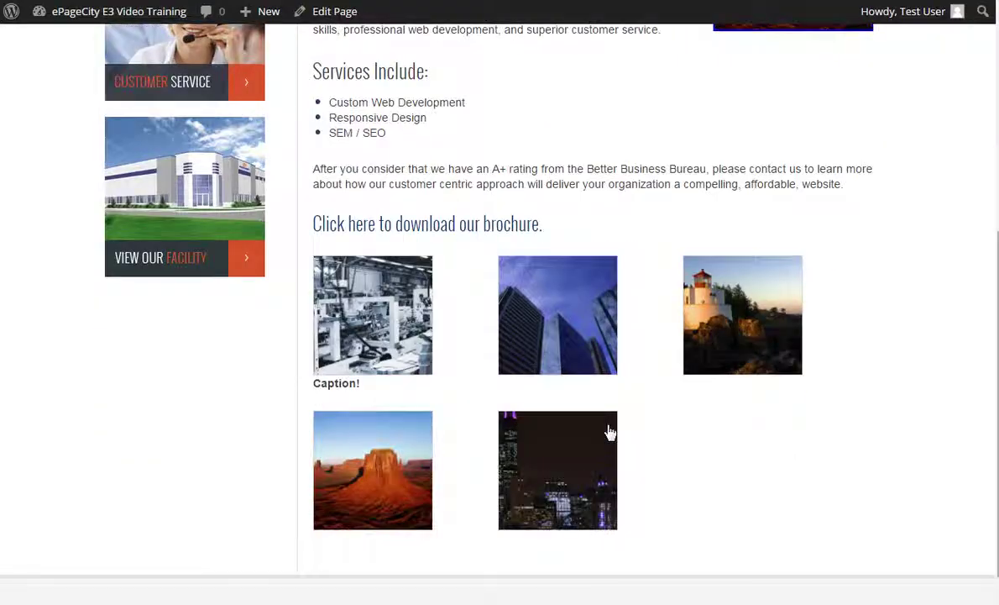
scroll(610, 432, "up", 3)
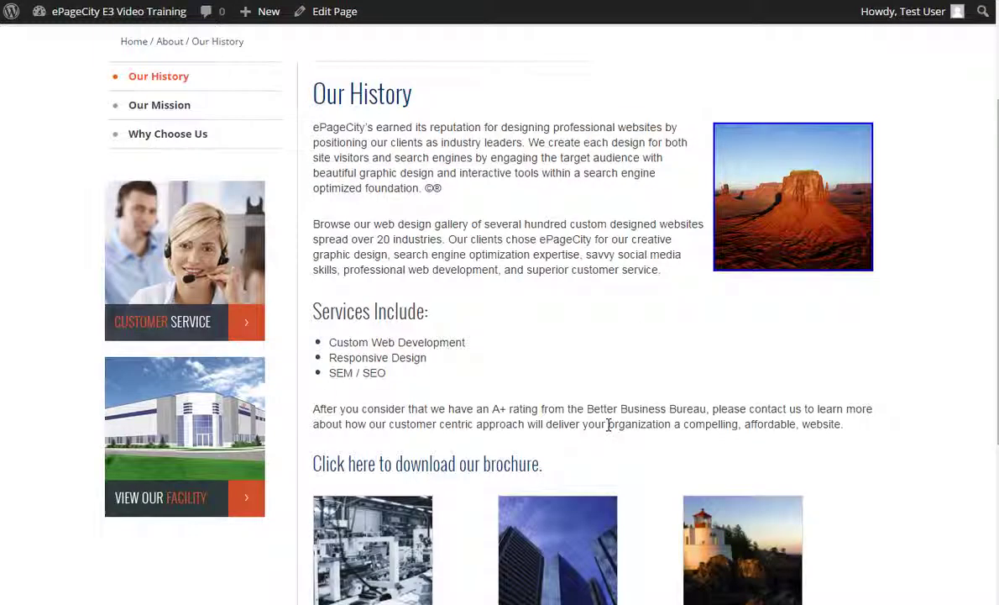